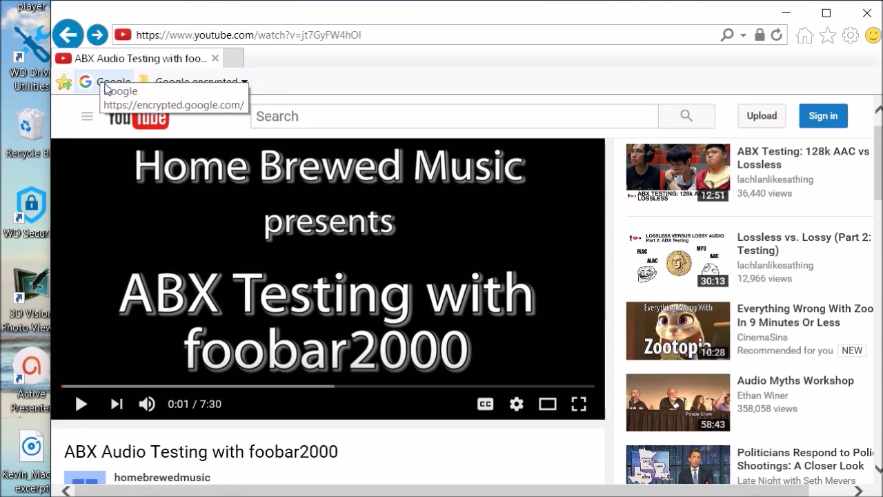
- Go to the Google homepage using the Favorites bar link
click(106, 84)
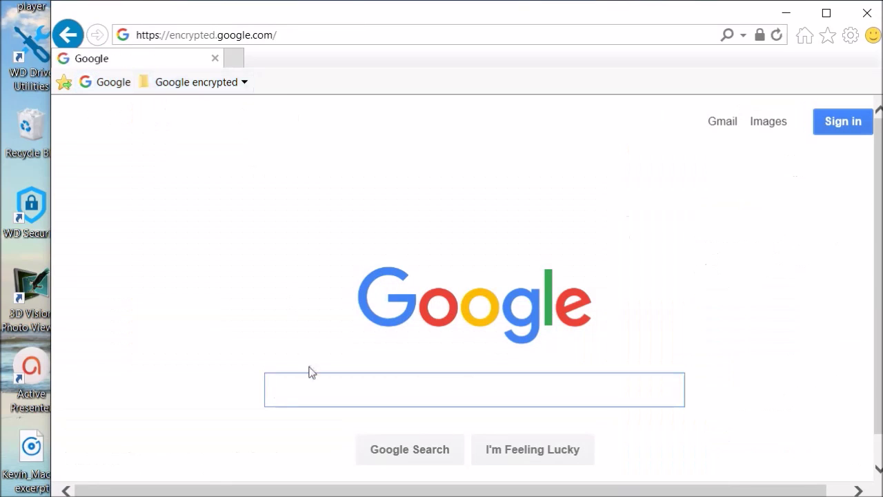
- Search Google for 'foobar 2000' and open the official foobar2000.org site
click(307, 389)
text(fooba)
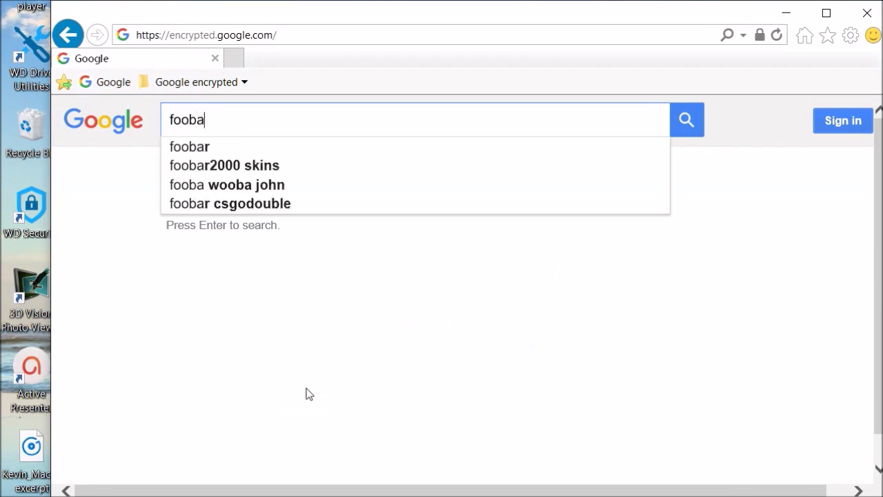
text(r 2000)
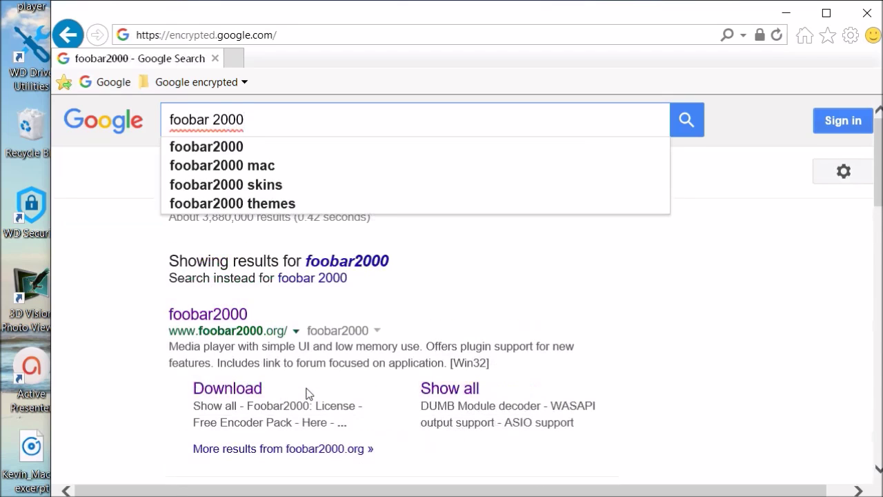
click(205, 318)
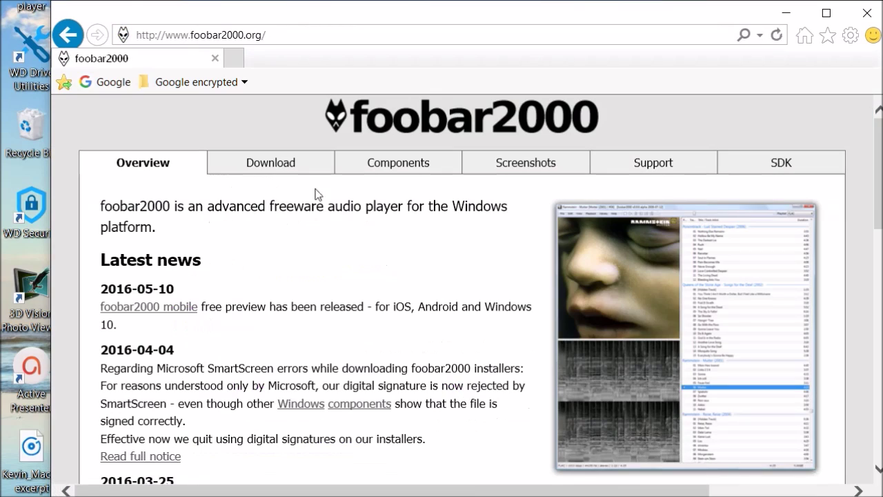
- Download the foobar2000 v1.3.10 installer and run it
click(282, 161)
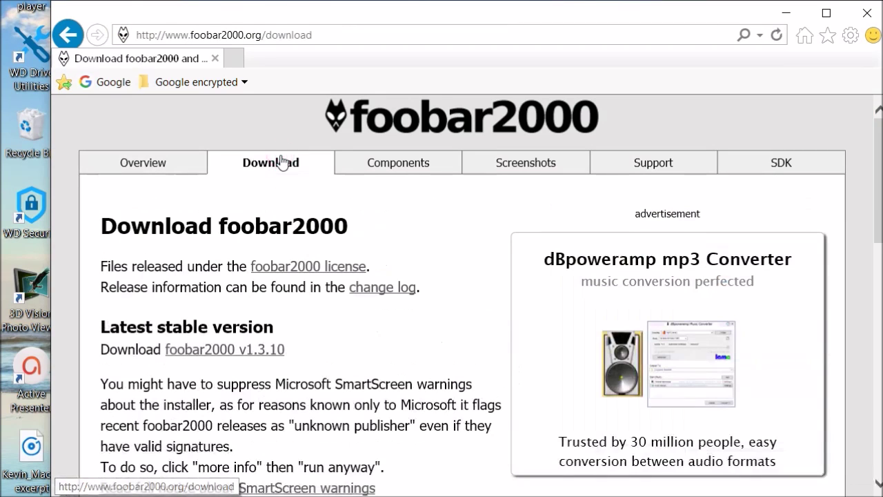
click(208, 349)
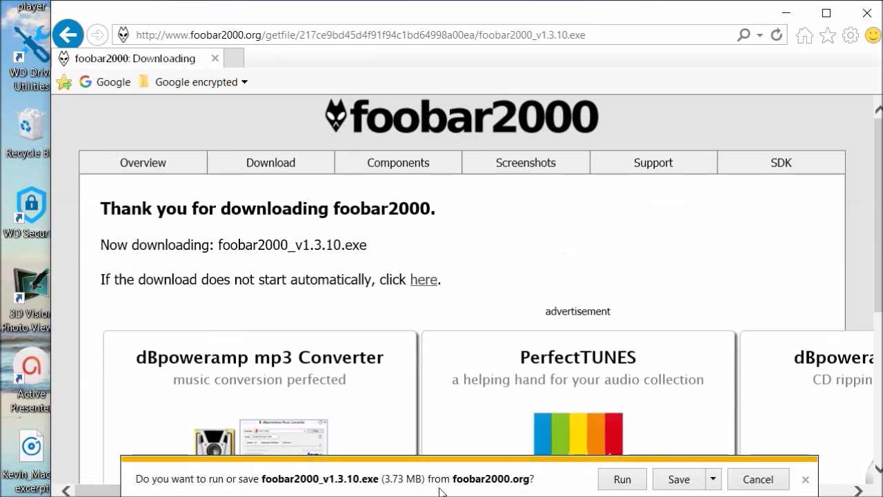
click(628, 479)
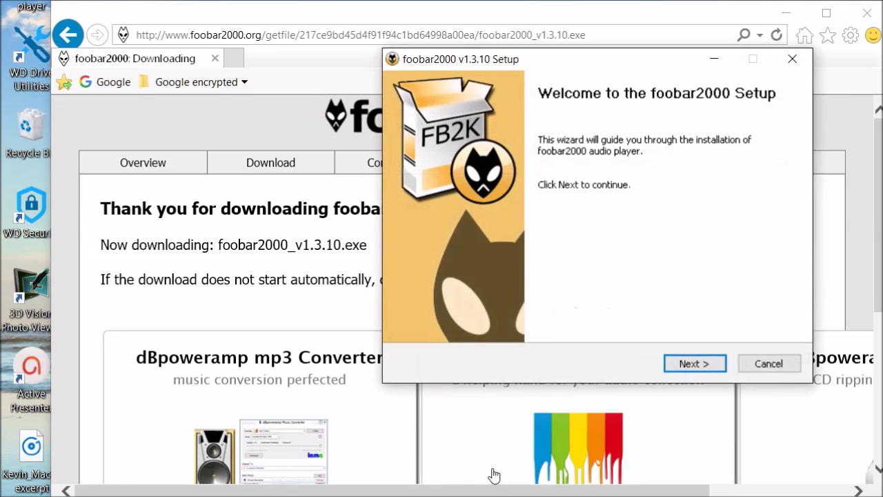
- Install foobar2000 v1.3.10 as a standard full installation and launch the player
drag(570, 66, 479, 77)
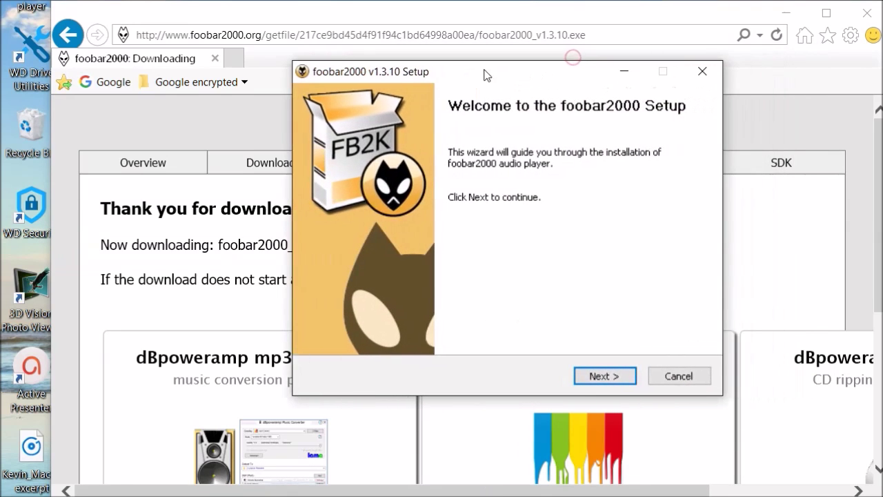
click(615, 375)
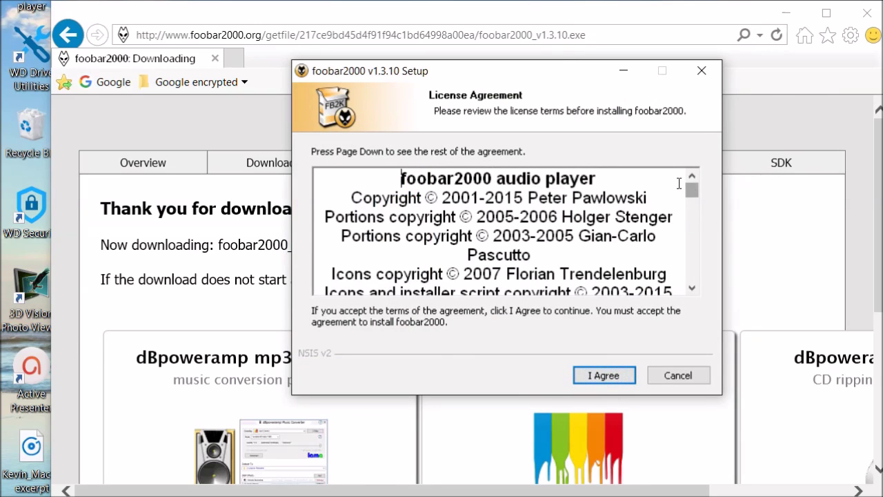
click(609, 374)
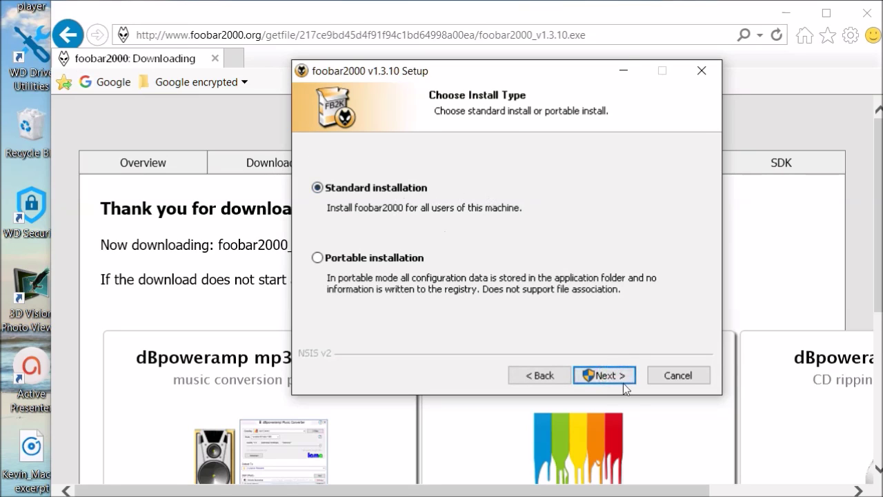
click(607, 376)
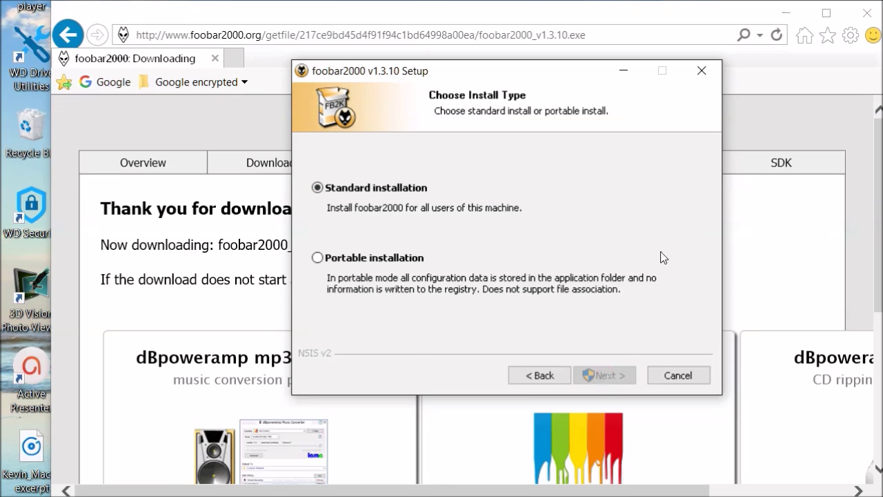
click(584, 378)
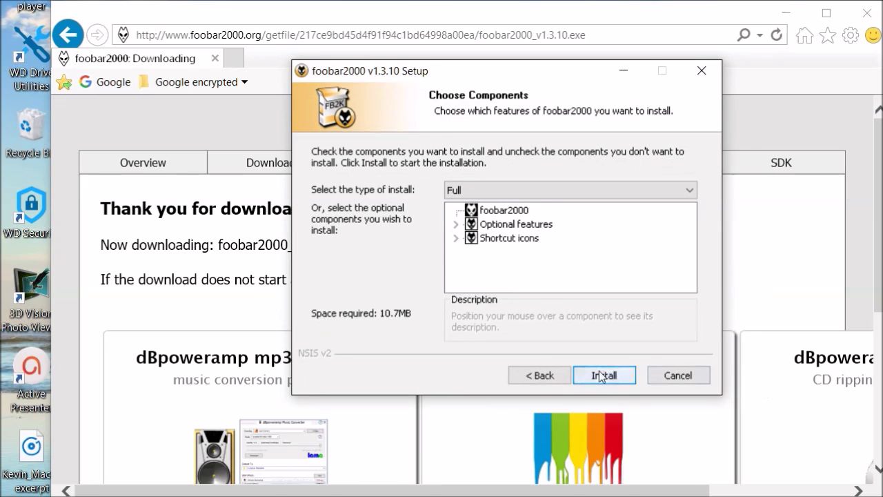
click(597, 374)
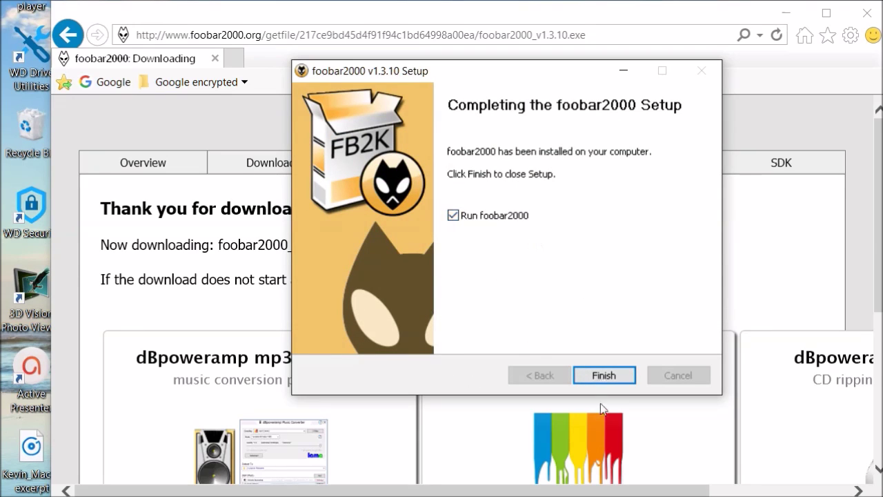
click(620, 377)
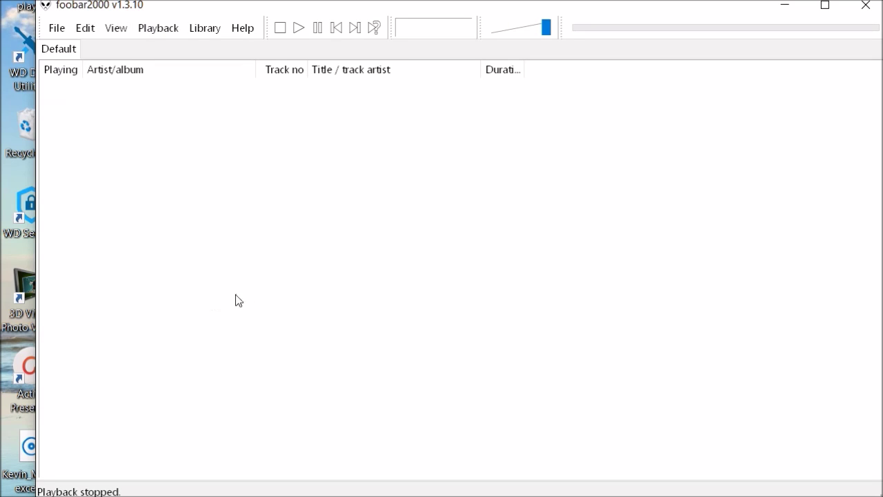
- Browse foobar2000.org's Components catalogue to the ABX Comparator 2.0.2 page
click(610, 487)
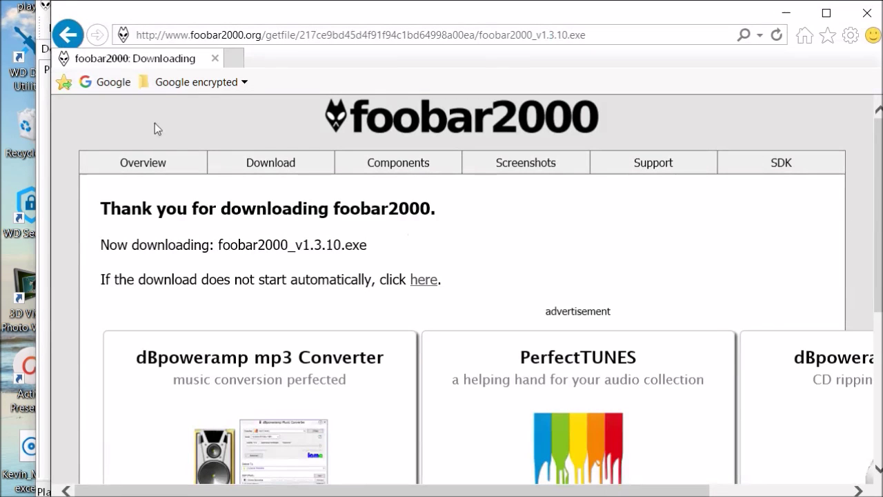
click(418, 167)
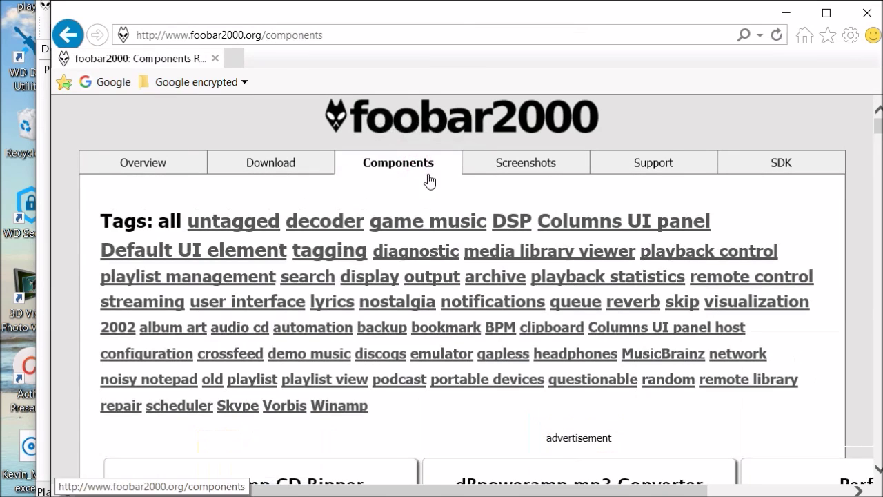
scroll(429, 181, down, 8)
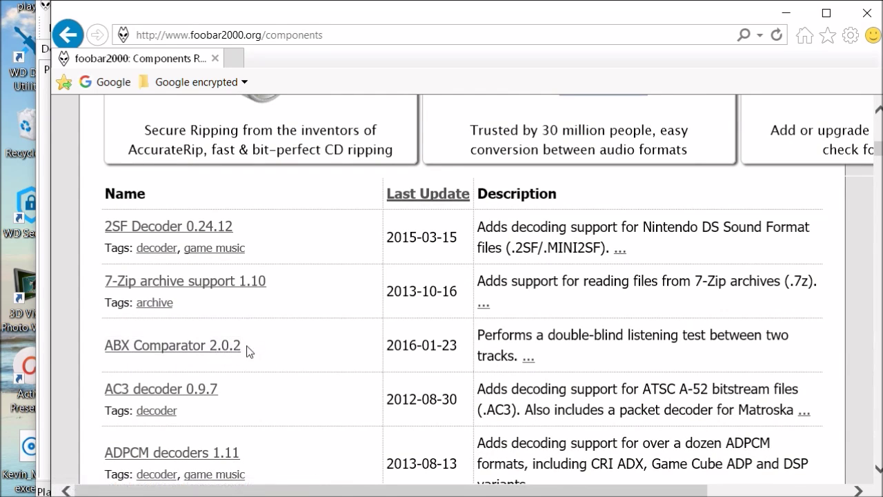
click(225, 345)
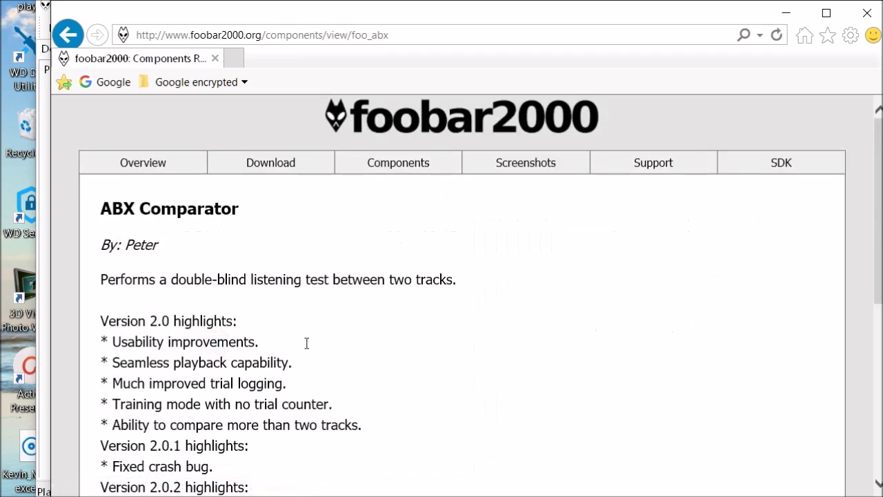
- Read the ABX Comparator documentation, then start downloading the ABX_Comparator.fb2k-component package
scroll(463, 305, down, 5)
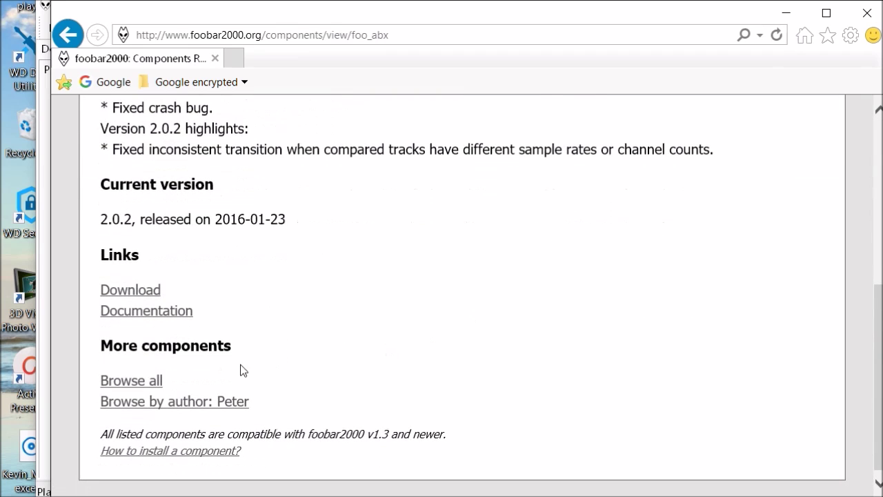
click(172, 309)
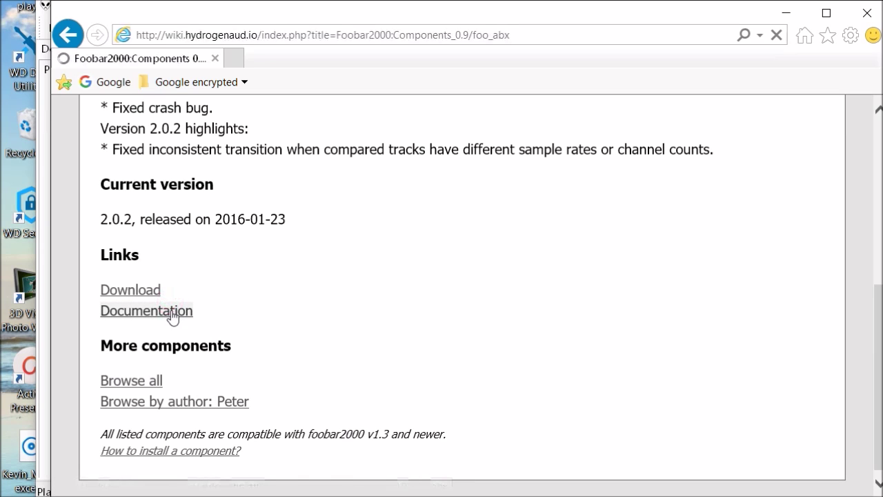
scroll(570, 322, down, 2)
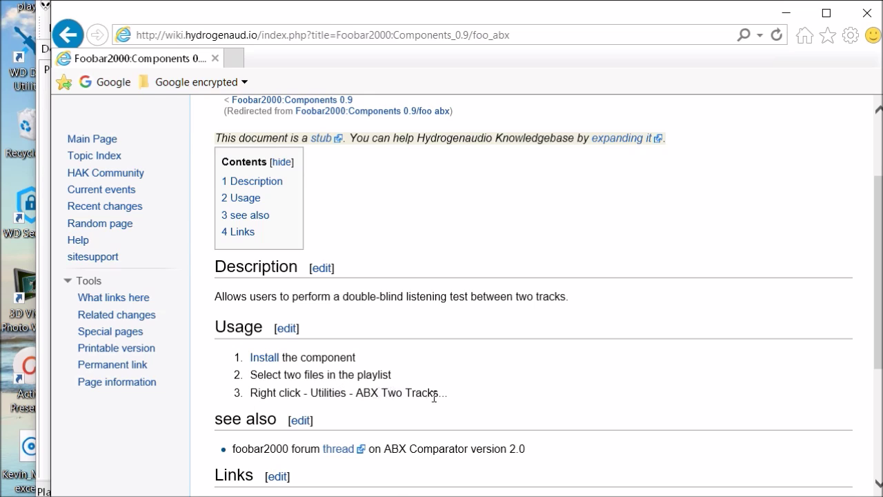
click(68, 35)
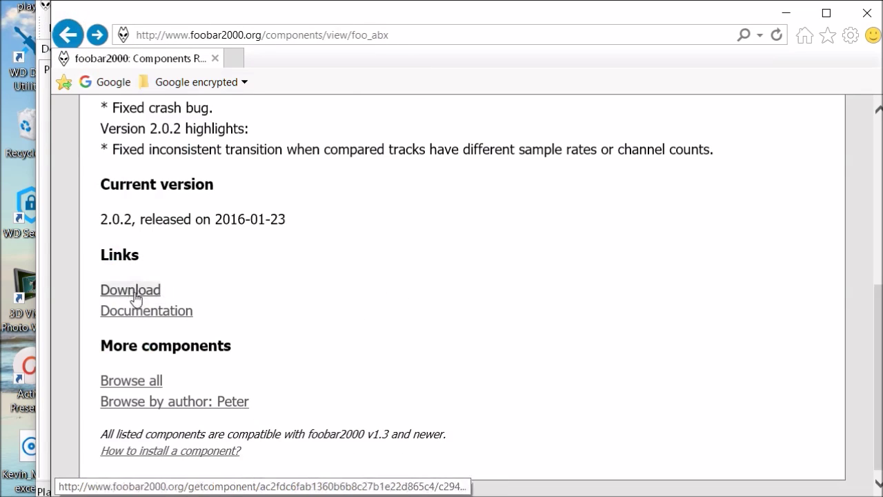
click(143, 288)
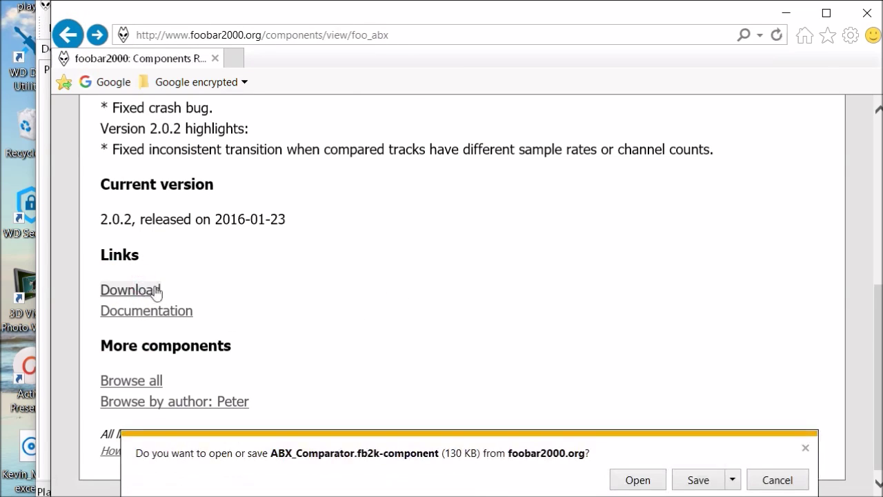
- Open the ABX_Comparator package in foobar2000, confirm installing it, and accept the restart
click(655, 483)
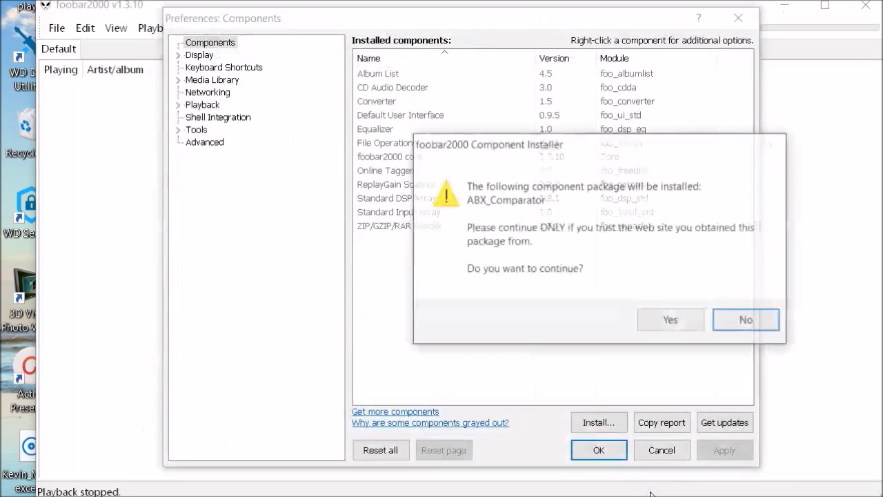
click(687, 325)
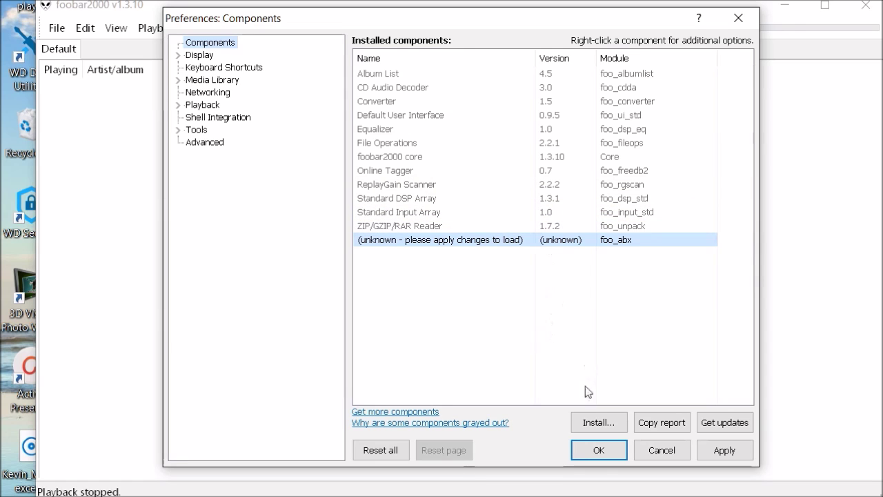
click(600, 450)
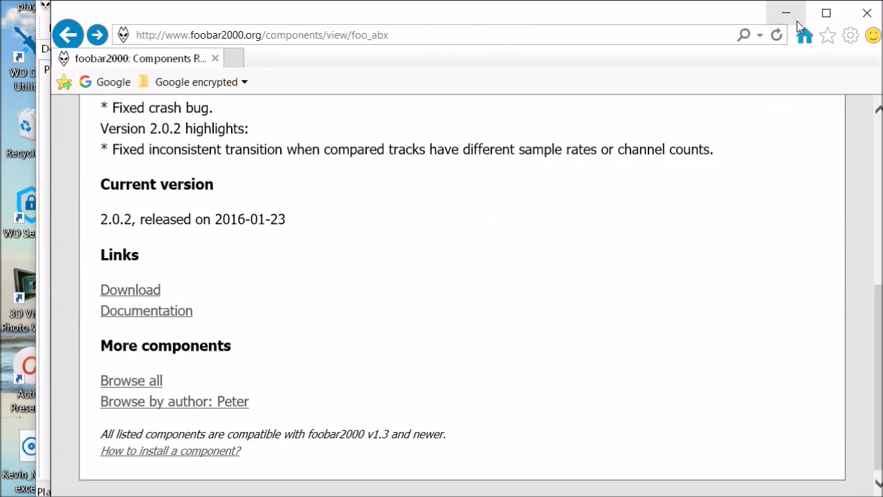
- Add the Ghost Dance Normal excerpt and Ghost Dance AM EQ excerpt files to the Default playlist
click(796, 19)
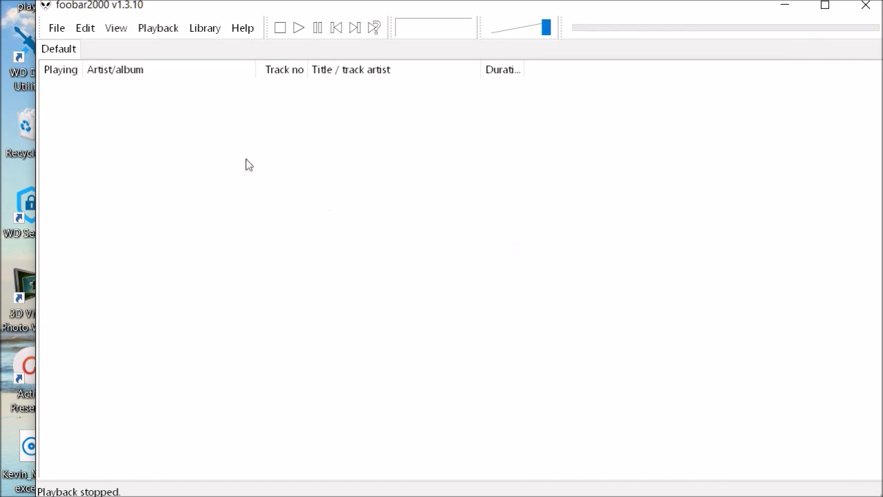
click(59, 28)
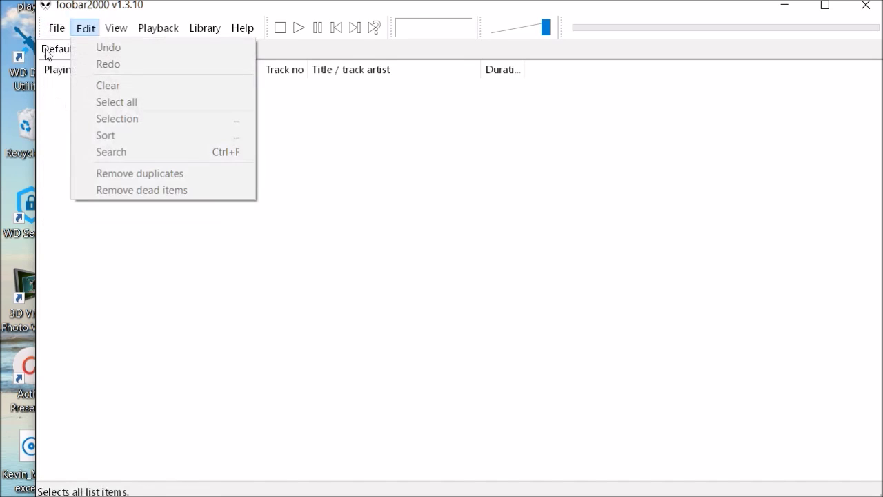
mouse_move(56, 28)
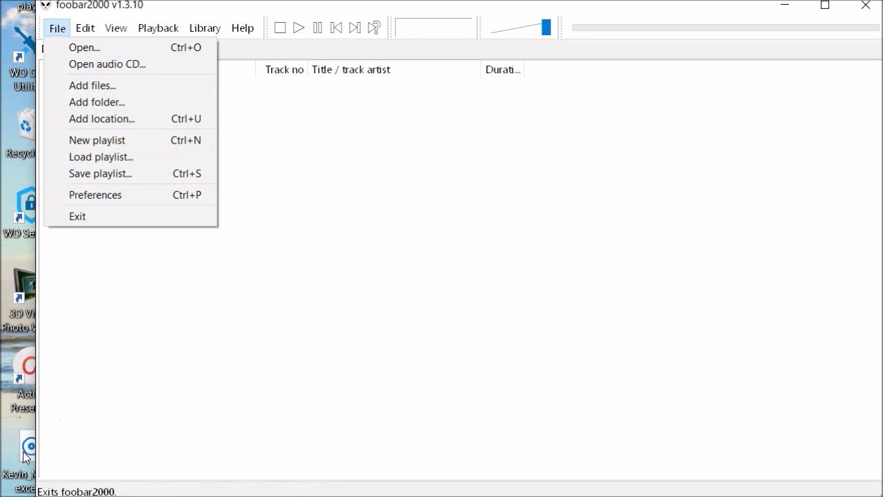
drag(28, 450, 56, 445)
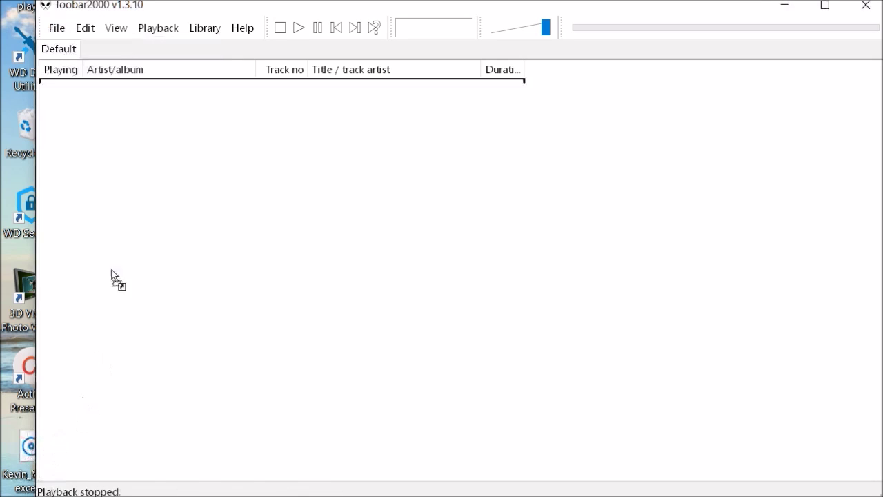
drag(111, 270, 133, 104)
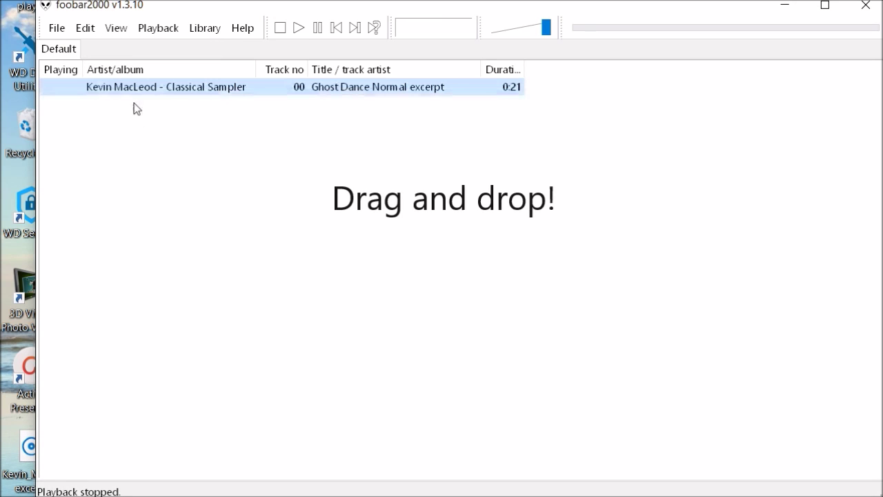
drag(134, 87, 192, 134)
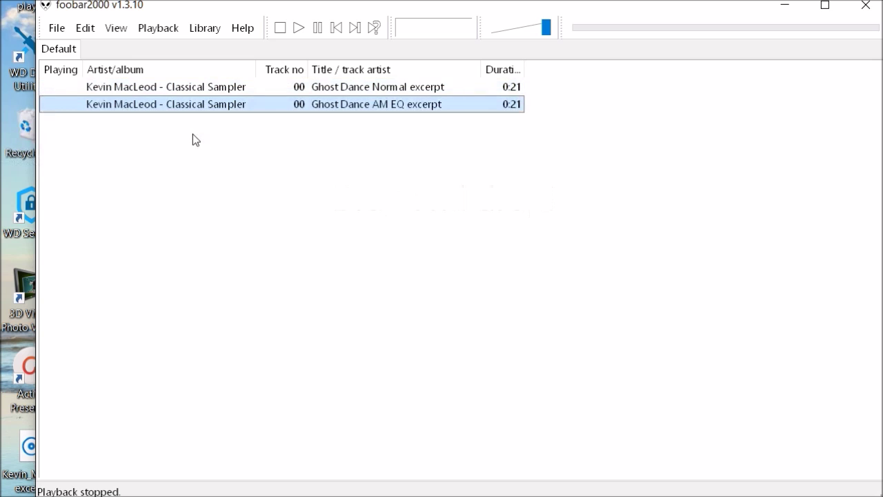
- Select both Ghost Dance tracks and bring up their context menu
ctrl+click(270, 86)
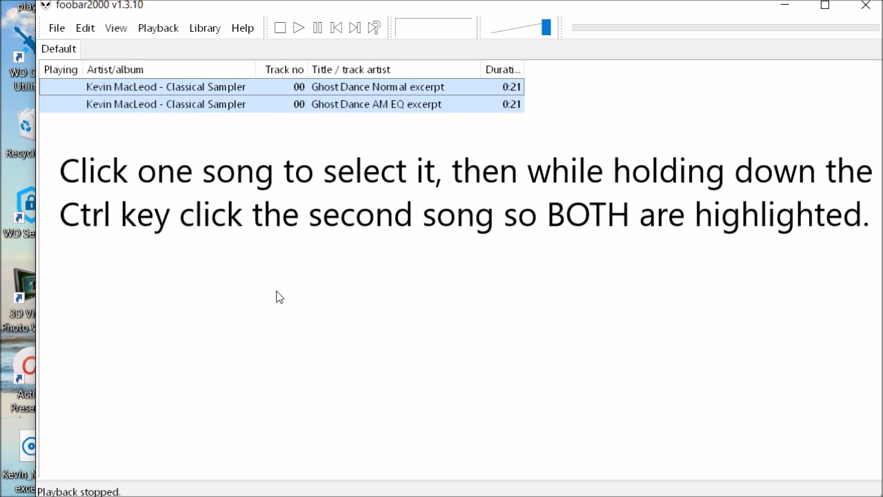
right_click(272, 104)
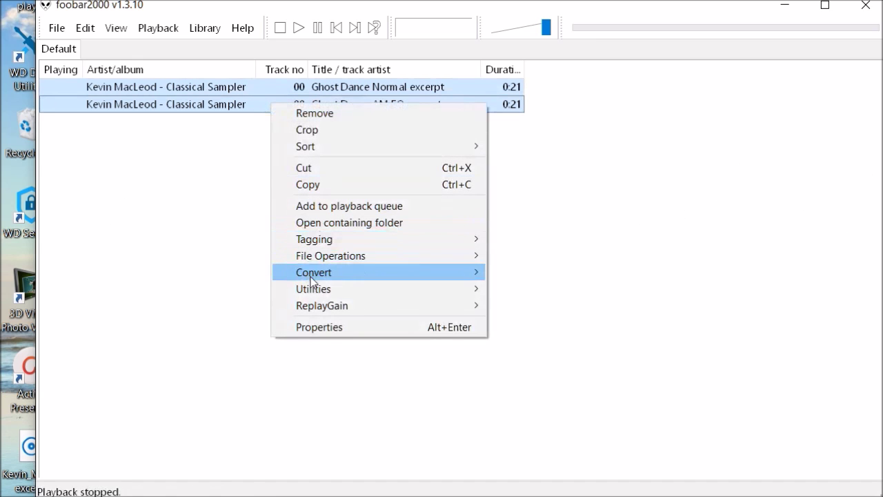
mouse_move(311, 290)
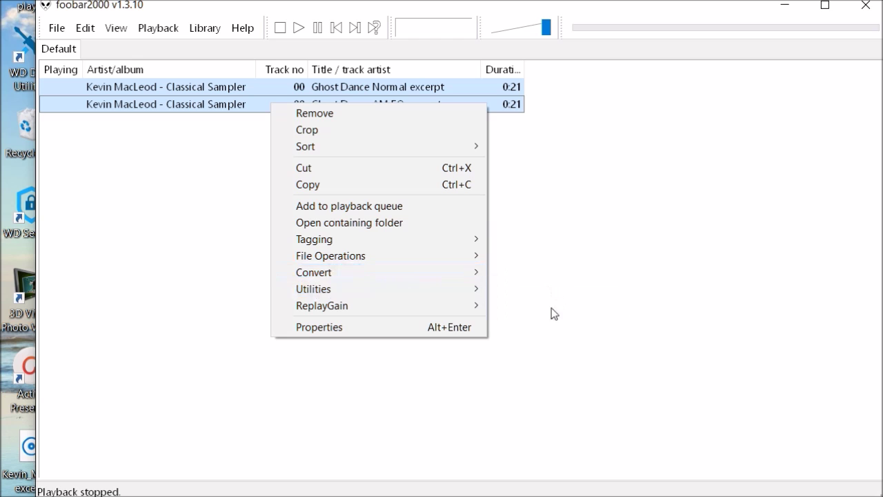
- Run Utilities > ABX tracks on the two tracks and accept the 16-trial setup
mouse_move(483, 287)
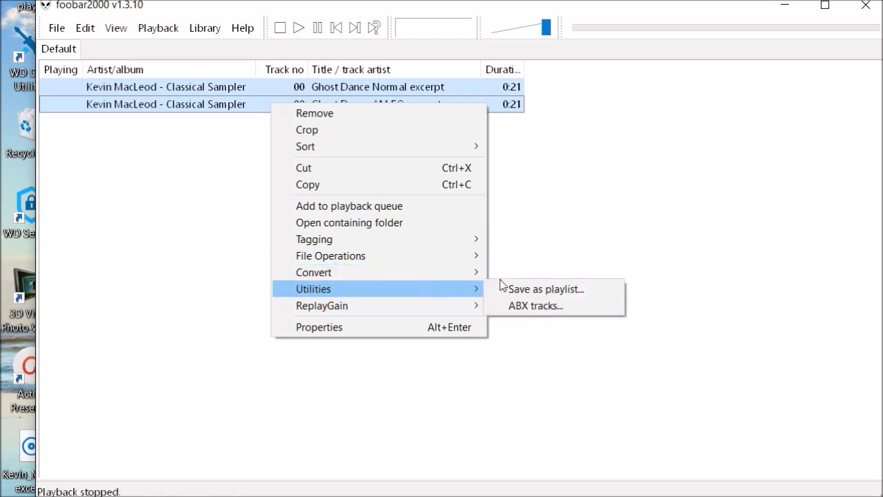
click(538, 305)
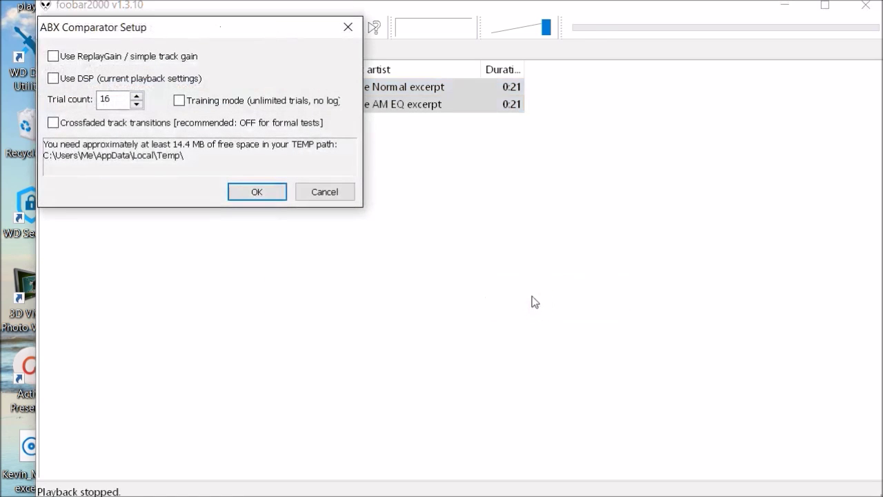
drag(200, 15, 418, 134)
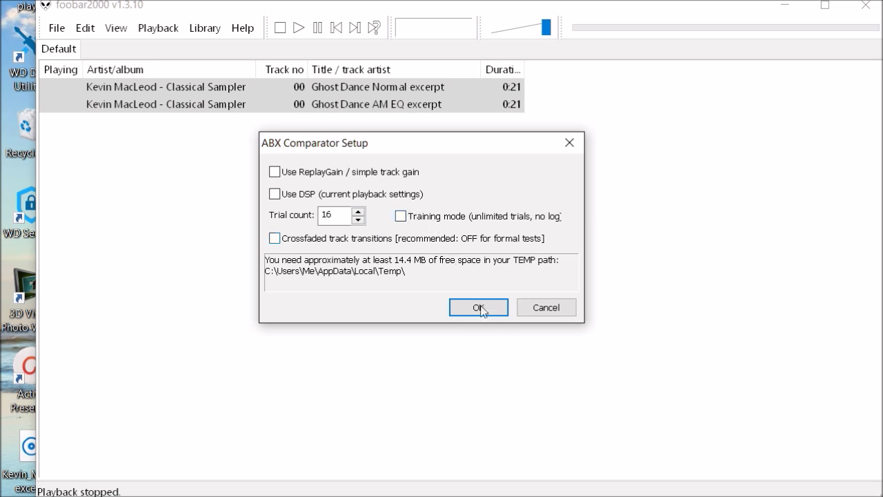
click(480, 307)
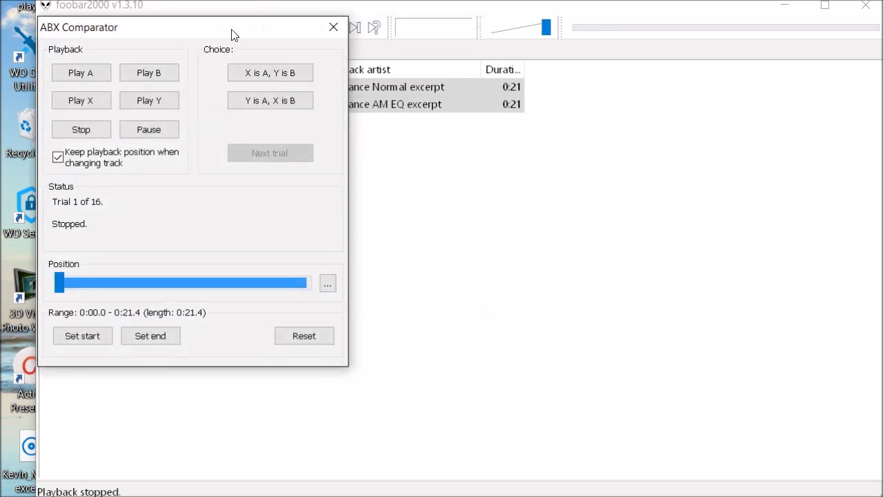
- Move the ABX Comparator window to the centre of the screen
drag(233, 35, 520, 136)
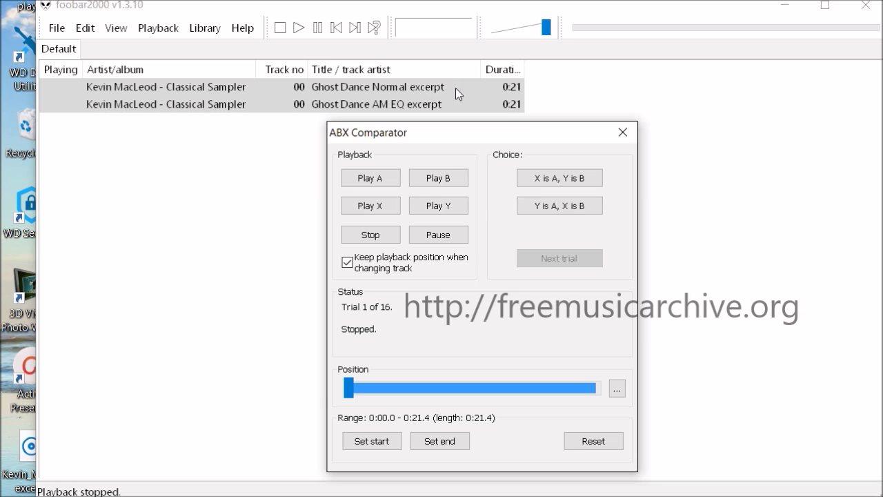
- Alternate playing tracks A and B, then pause playback at 0:09.8
click(380, 180)
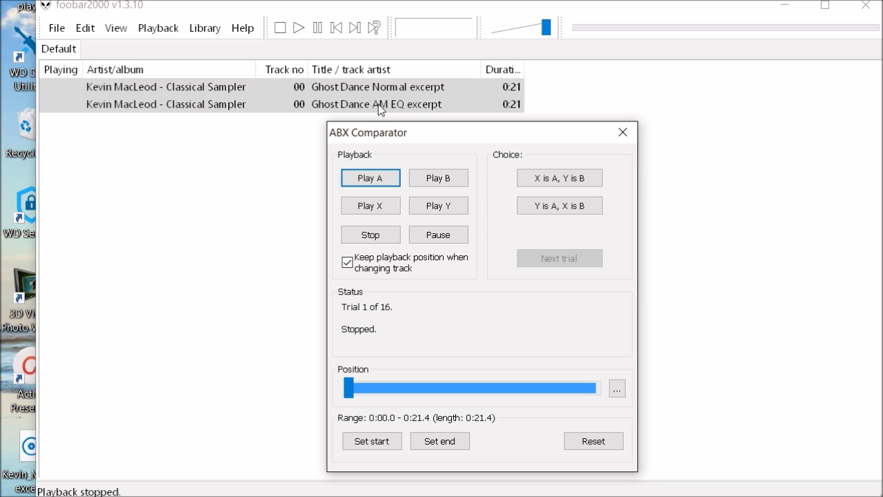
click(458, 181)
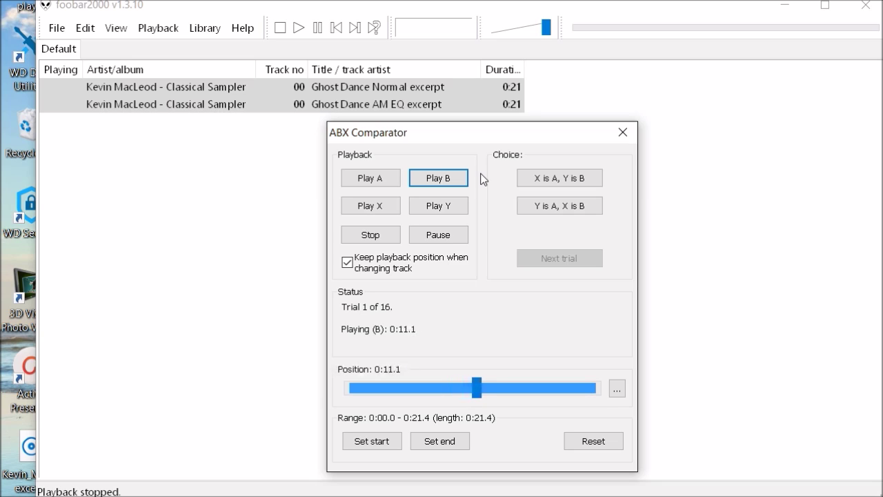
click(394, 180)
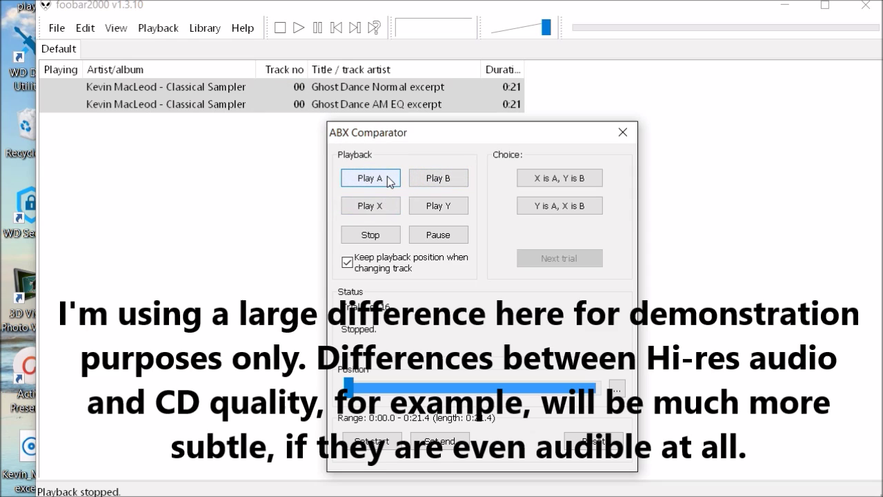
click(389, 181)
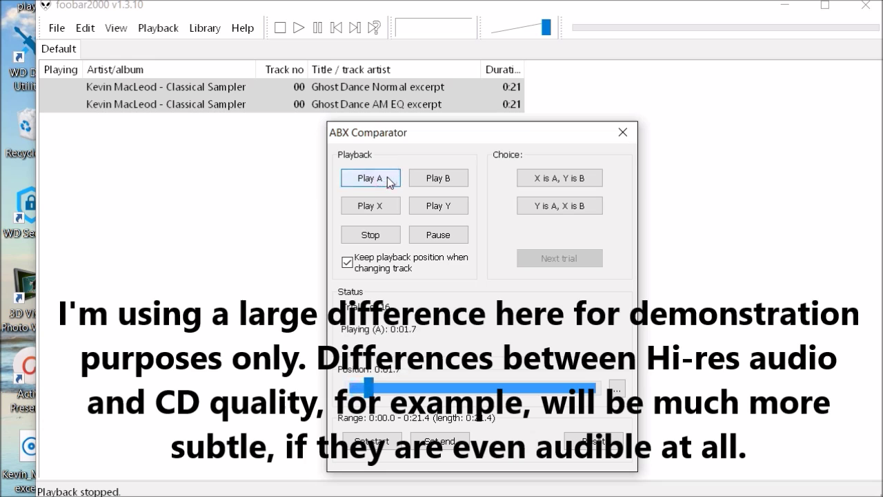
click(433, 180)
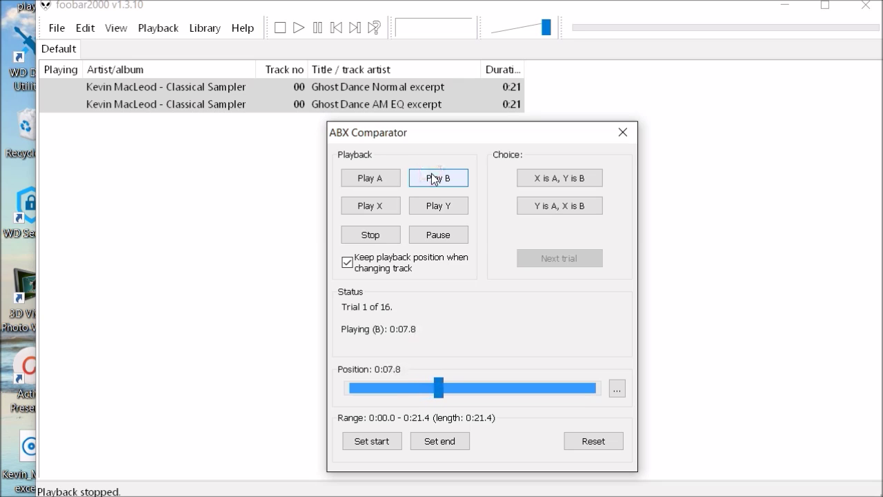
click(447, 236)
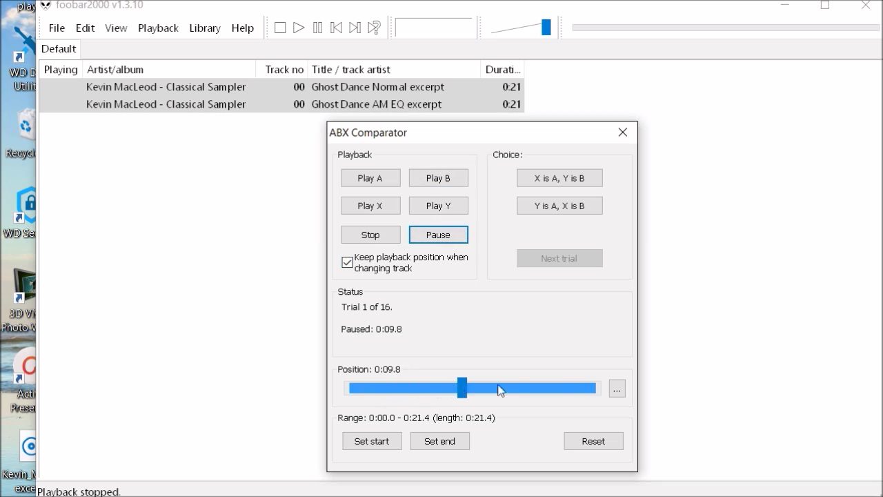
drag(460, 388, 384, 391)
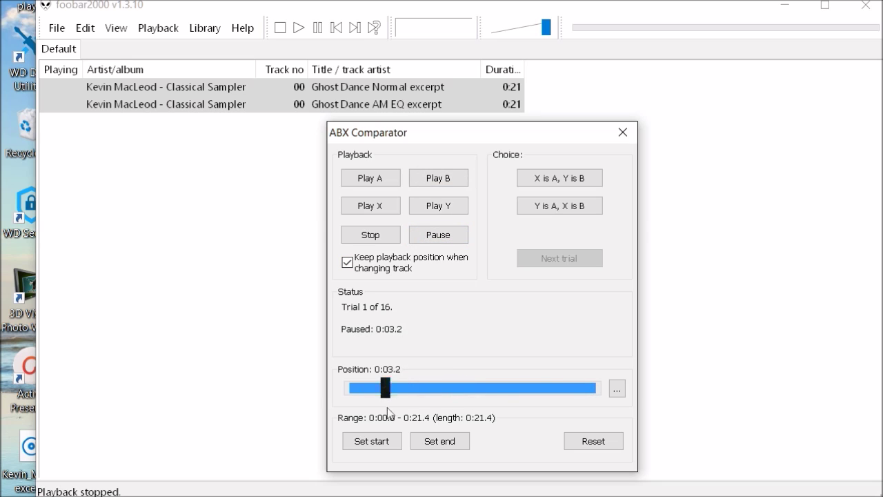
click(372, 442)
drag(390, 391, 460, 401)
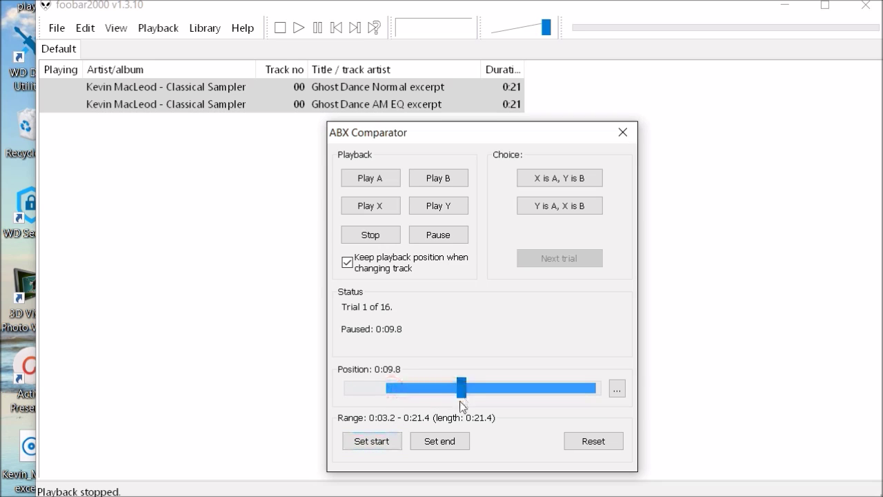
click(440, 445)
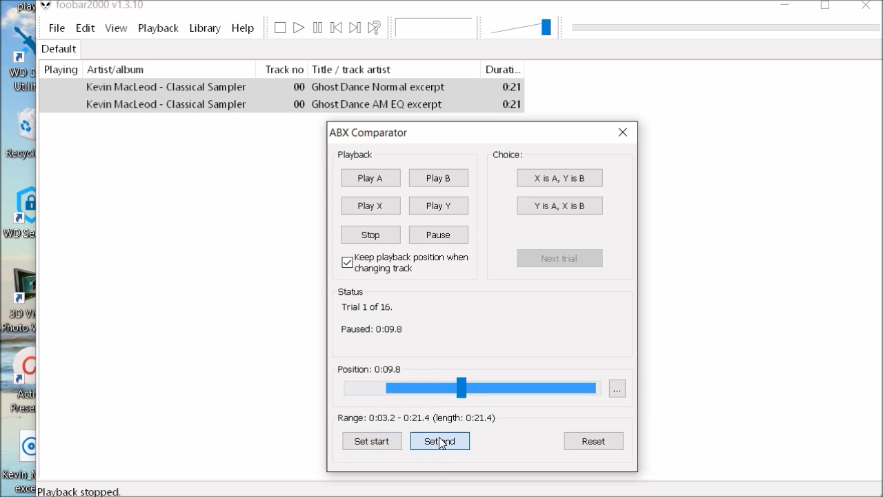
click(392, 181)
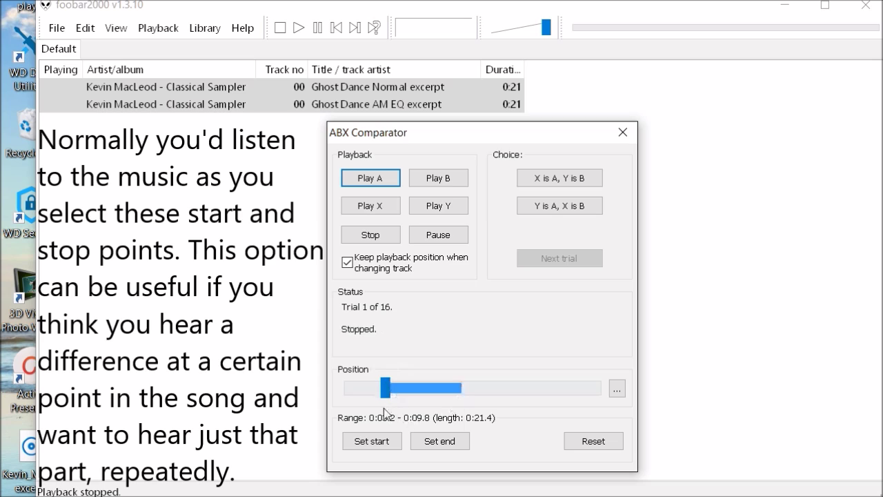
click(392, 180)
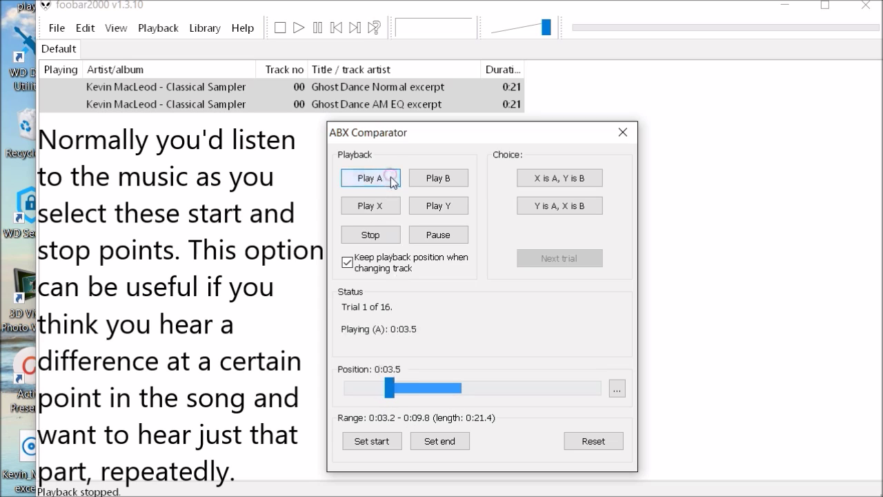
click(437, 181)
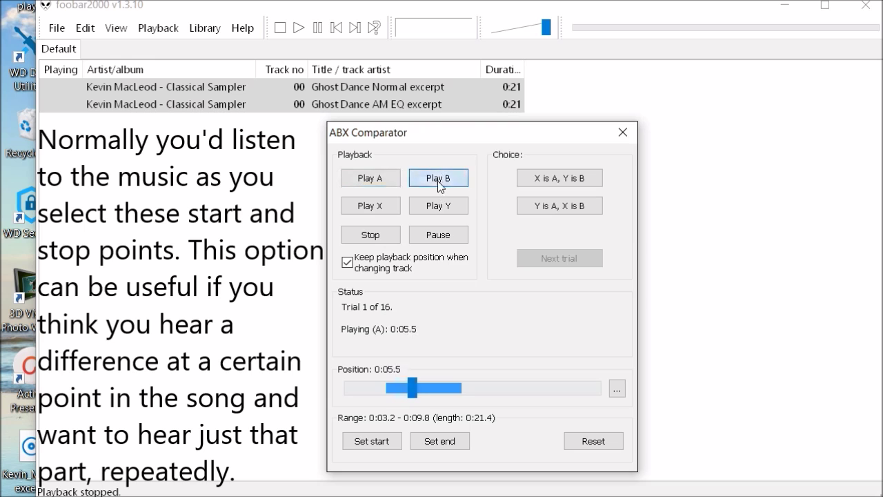
click(375, 180)
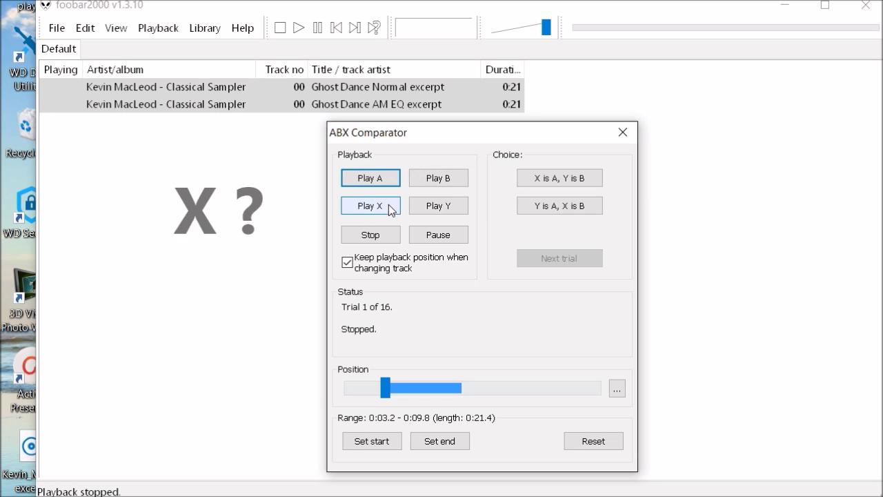
click(389, 204)
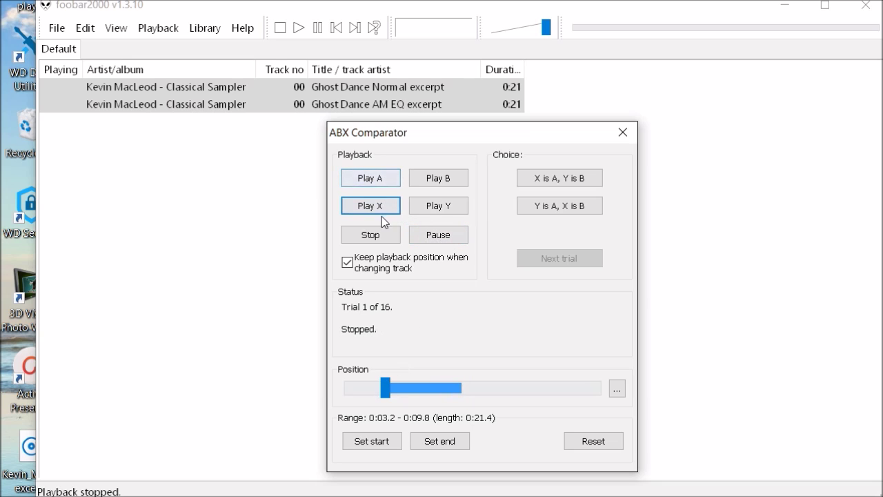
- Compare sample X against A and answer 'X is A, Y is B'
click(381, 203)
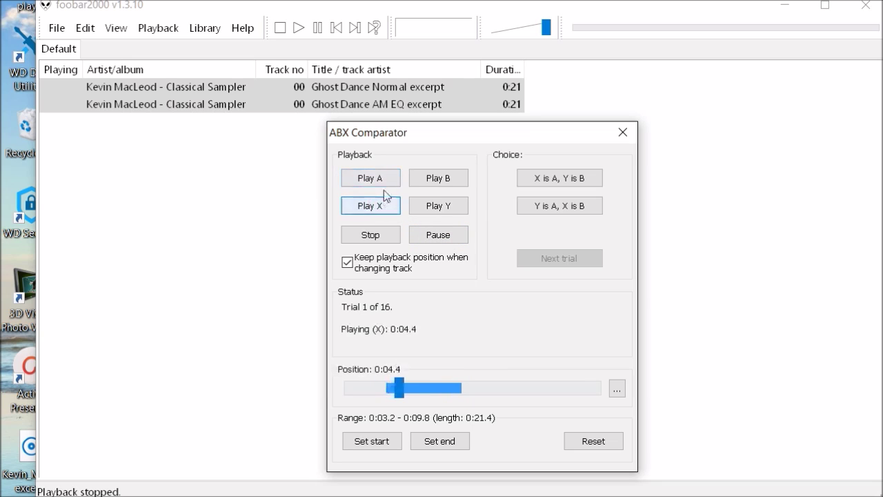
click(383, 178)
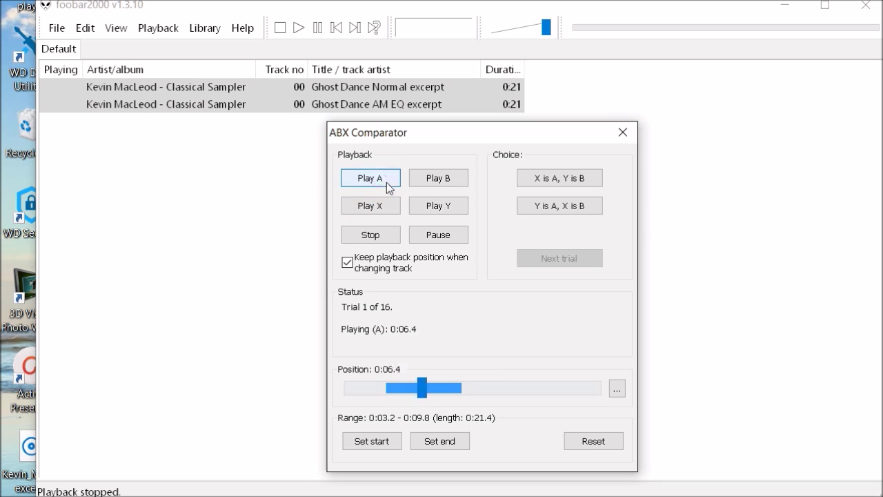
click(388, 208)
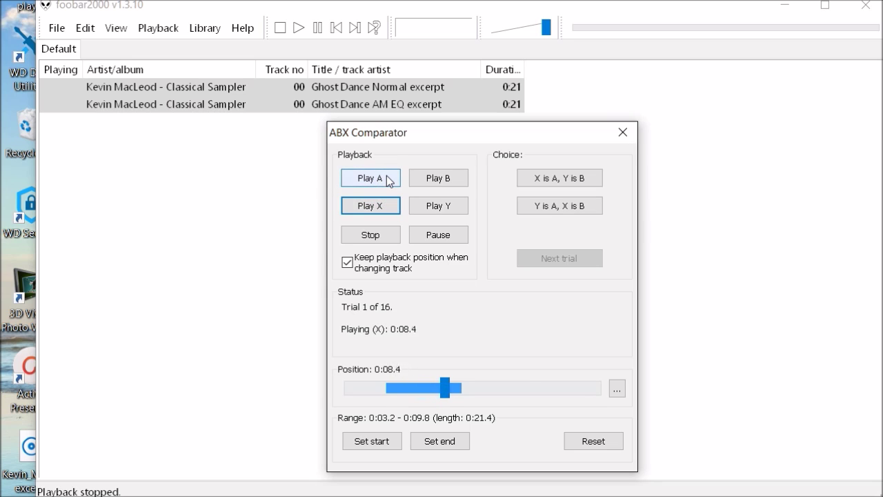
click(389, 181)
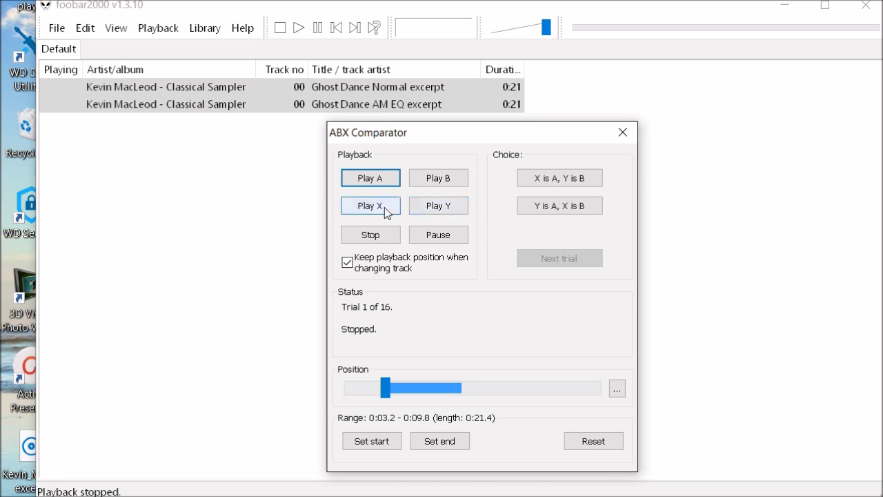
click(556, 181)
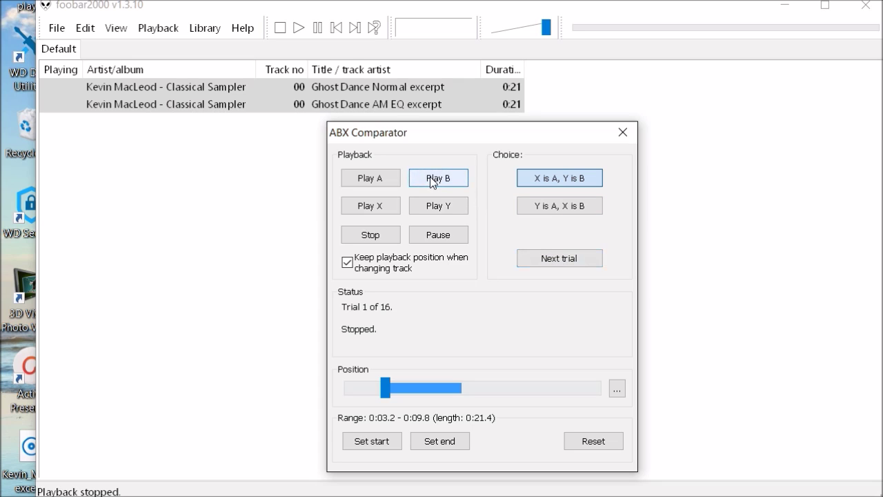
- Recheck X against A and B, confirm X is A, and advance to trial 2 of 16
click(372, 208)
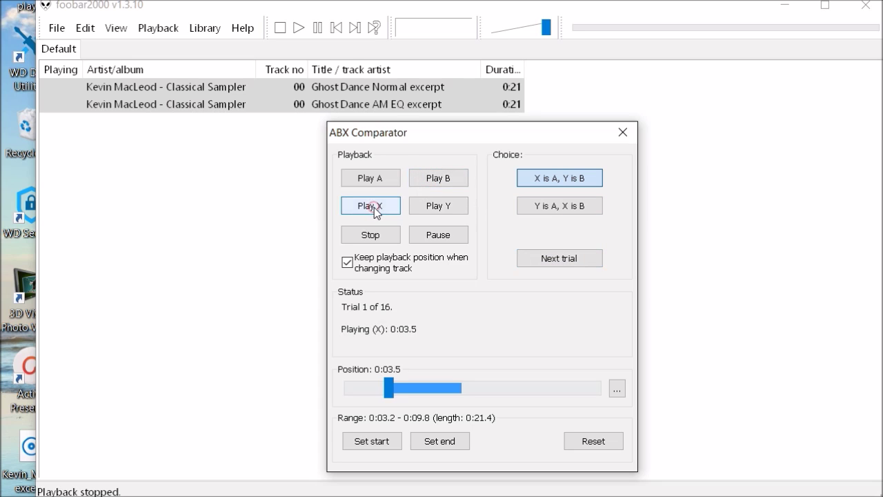
click(432, 179)
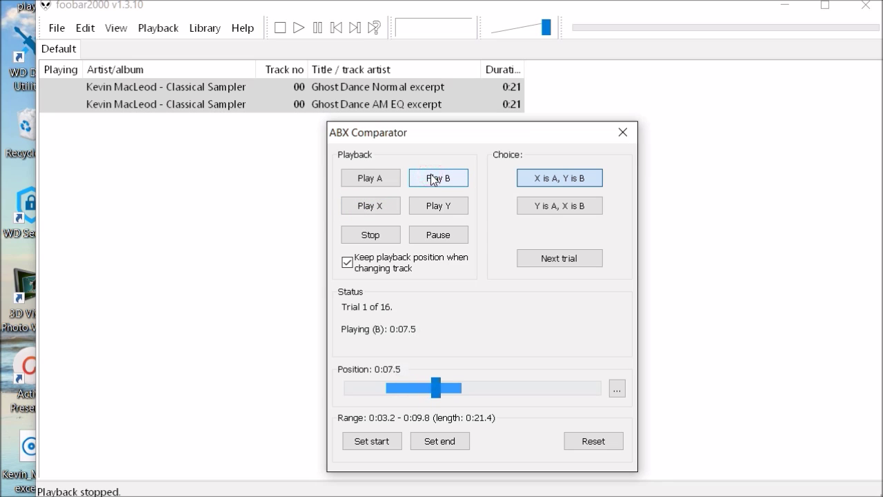
click(383, 205)
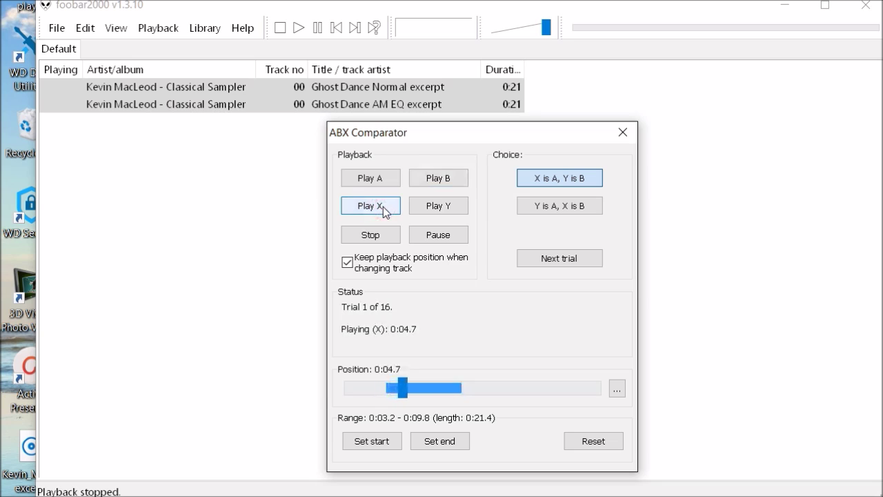
click(390, 180)
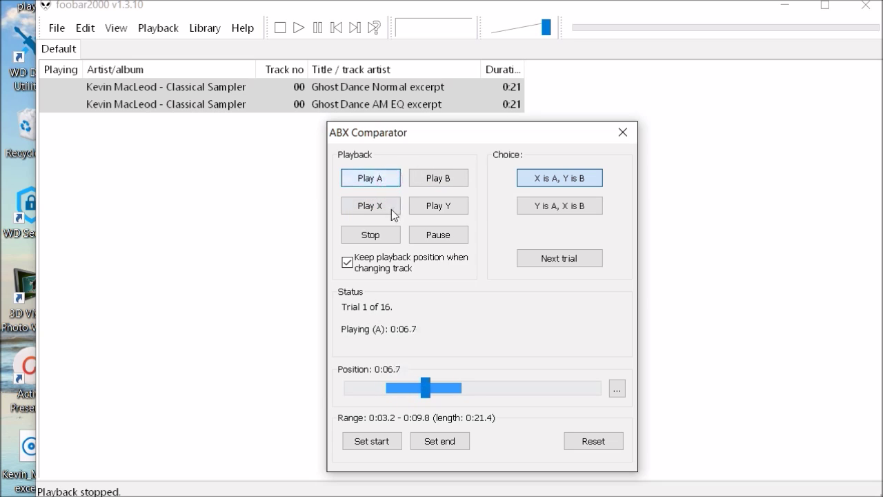
click(392, 208)
click(386, 178)
click(386, 204)
click(538, 179)
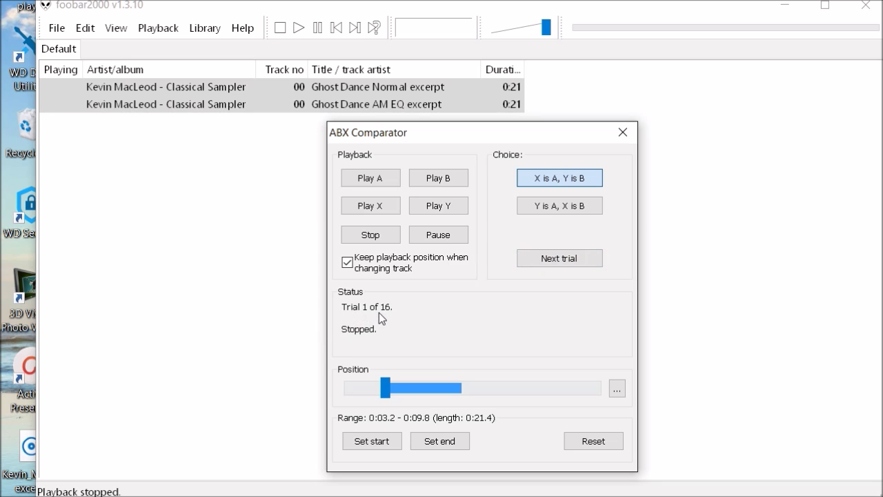
click(538, 262)
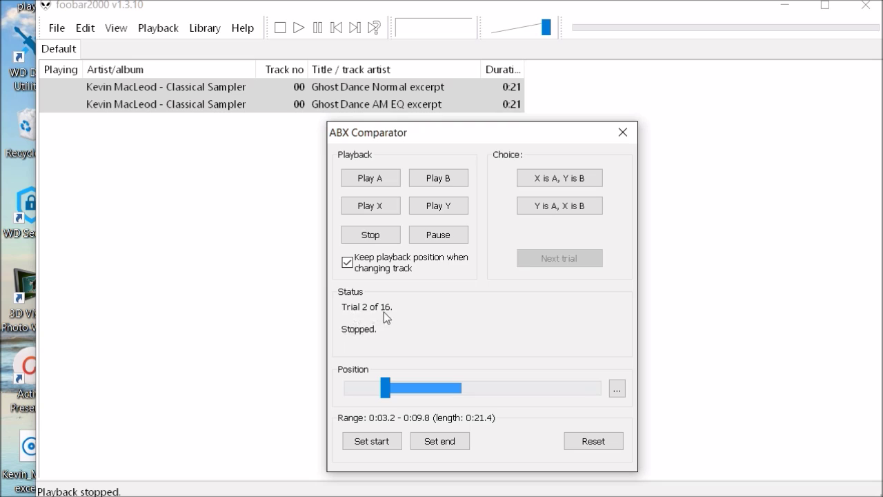
- On trial 2, alternate between unknown sample X and reference B
click(388, 205)
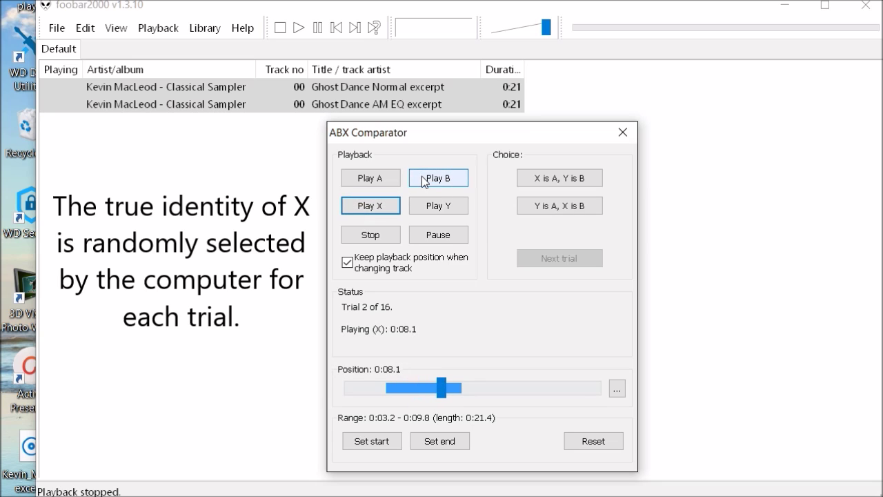
click(424, 179)
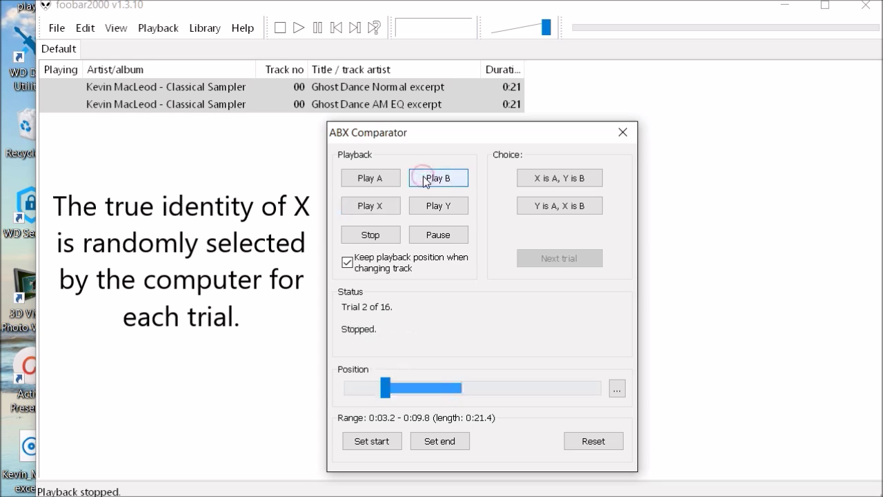
click(387, 208)
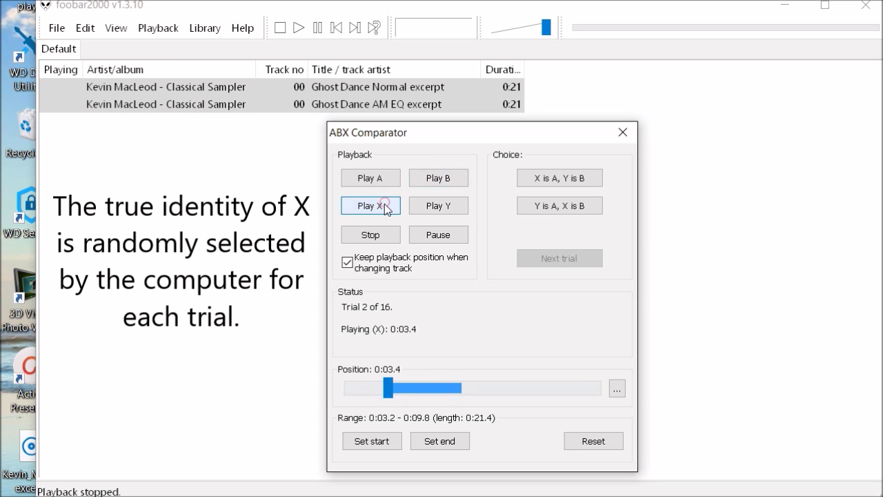
click(436, 181)
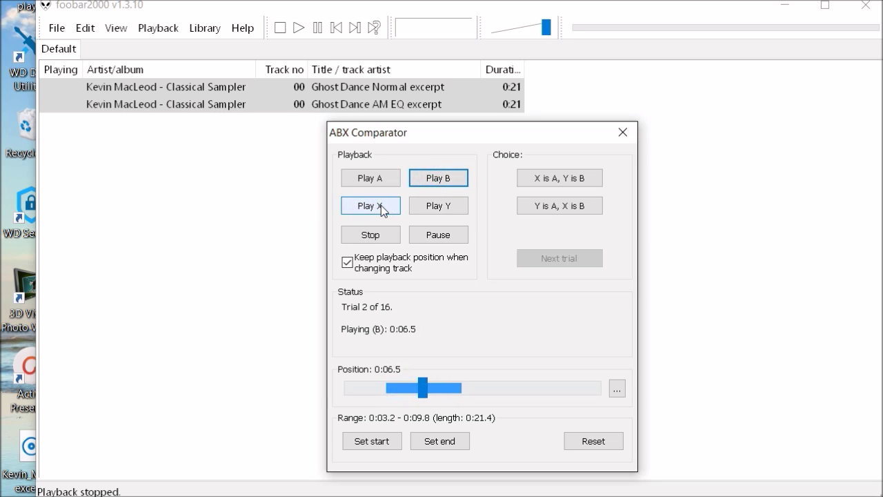
click(382, 207)
click(431, 177)
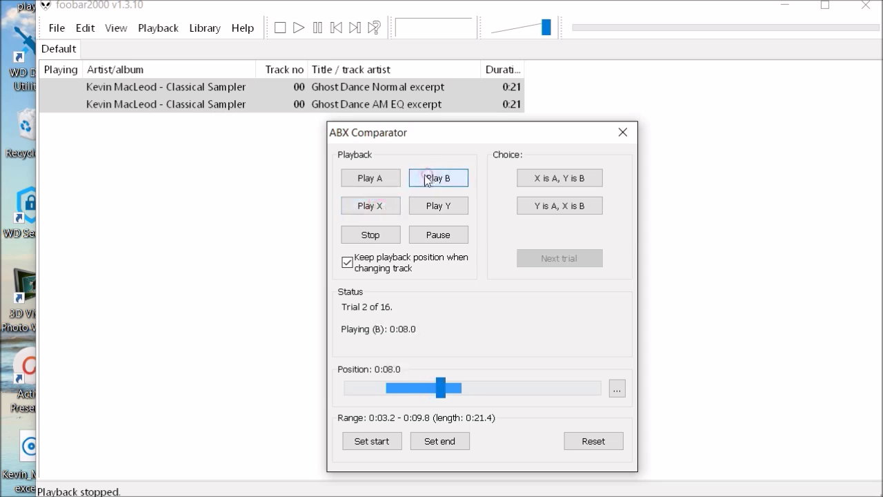
click(387, 205)
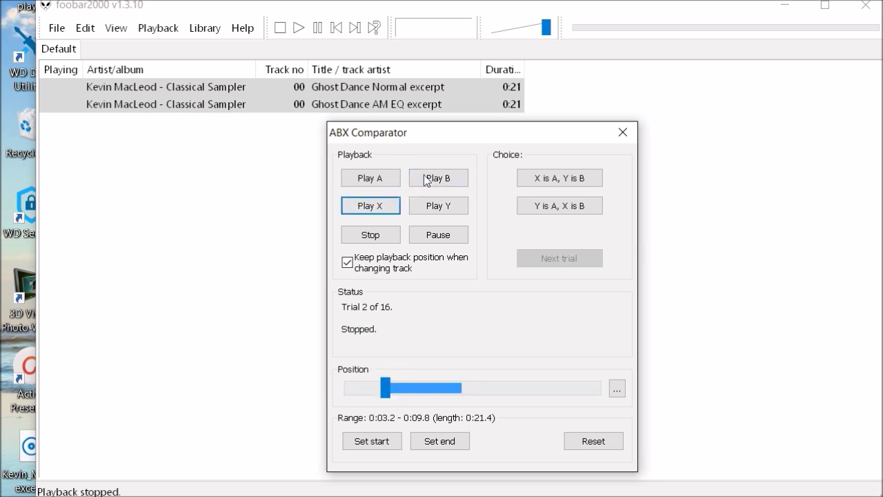
- Compare X against A and B, answer 'Y is A, X is B', and move to trial 3
click(388, 203)
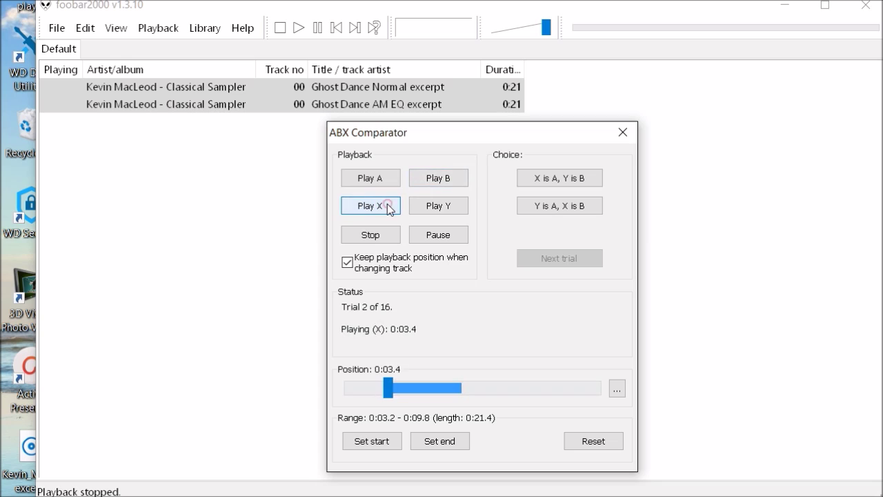
click(378, 180)
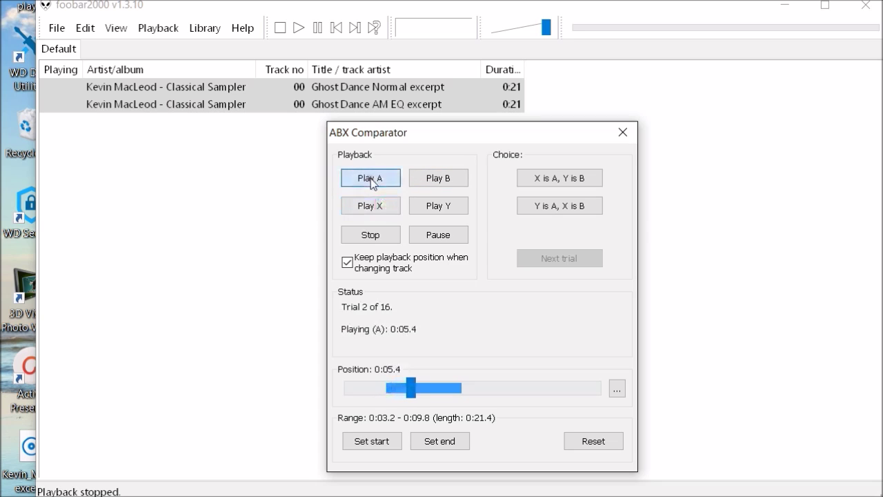
click(372, 206)
click(373, 179)
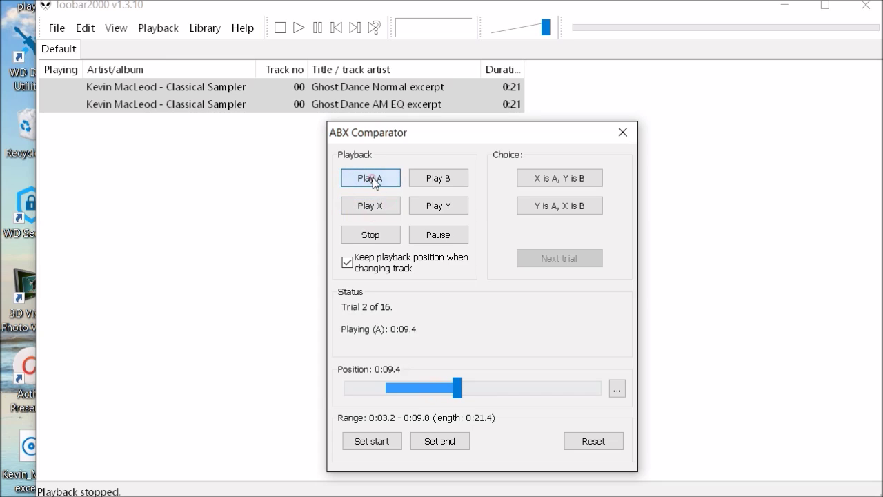
click(383, 203)
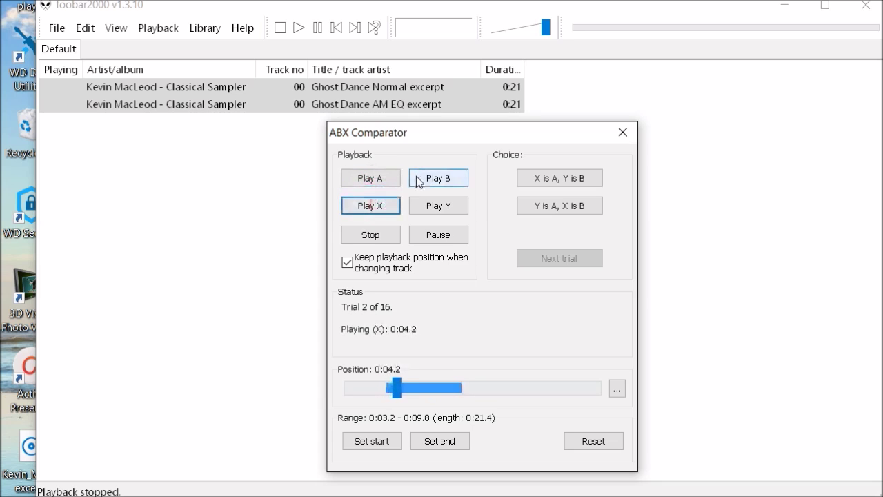
click(418, 178)
click(525, 207)
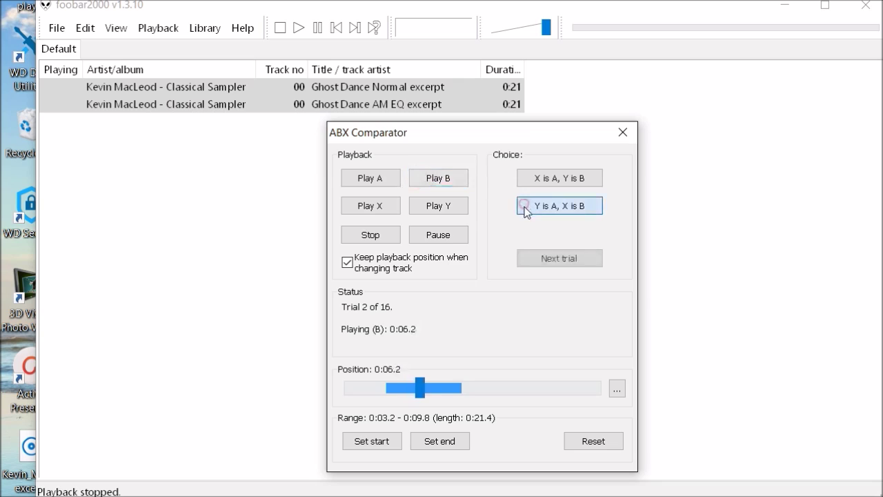
click(556, 263)
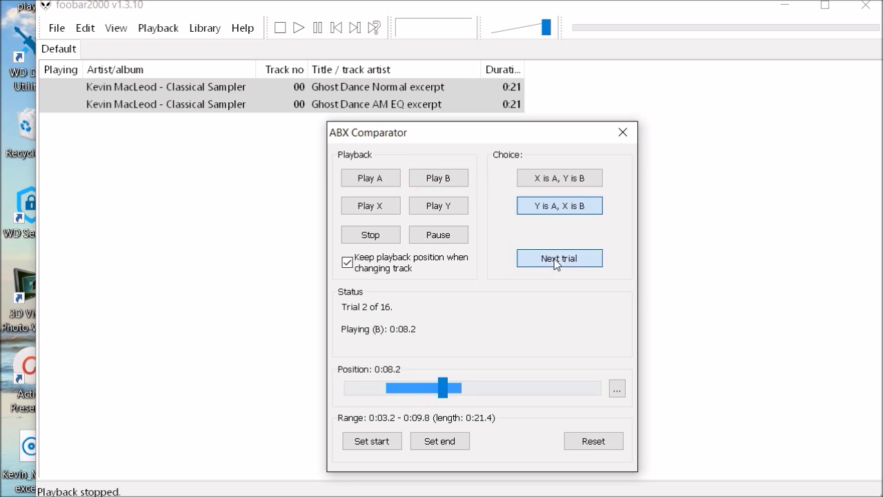
- Rapidly switch between samples X, A and B on trial 3
click(394, 201)
click(391, 175)
click(423, 176)
click(388, 207)
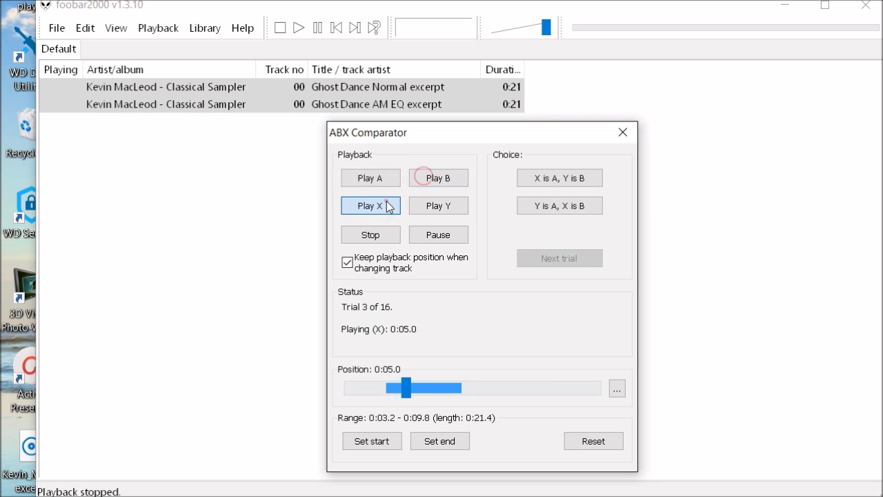
click(381, 177)
click(422, 177)
click(381, 209)
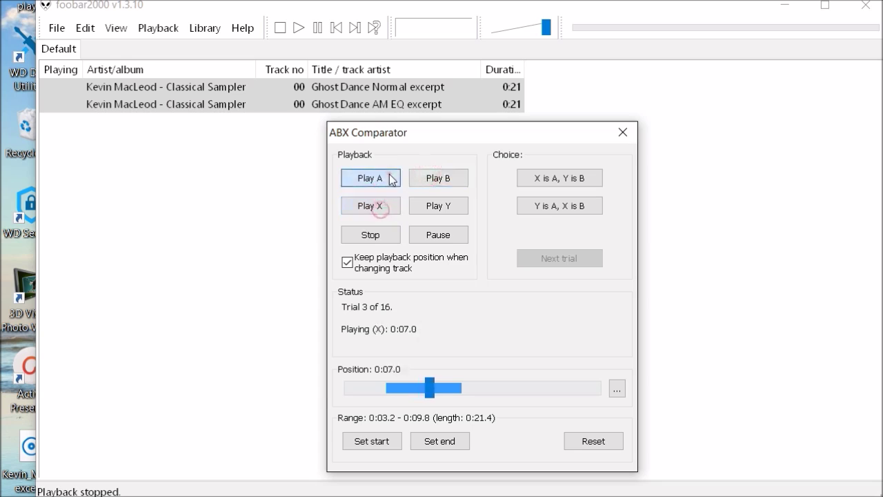
click(391, 177)
click(392, 207)
click(414, 178)
click(386, 177)
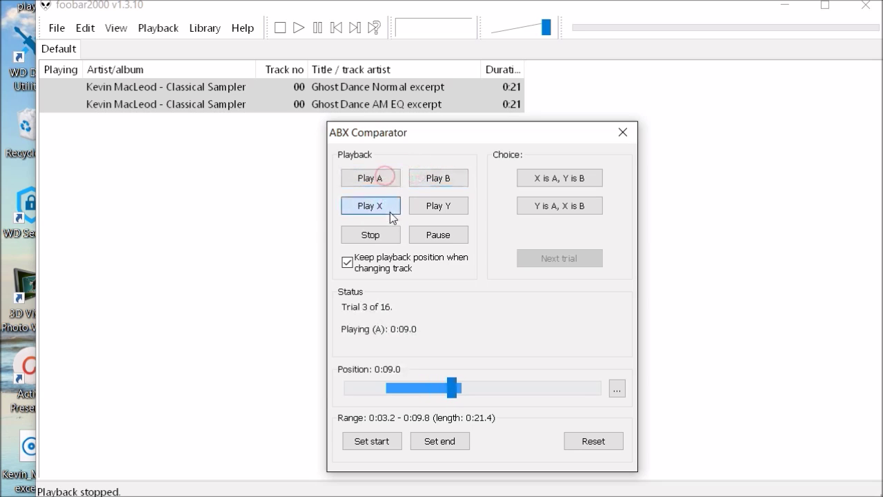
click(389, 208)
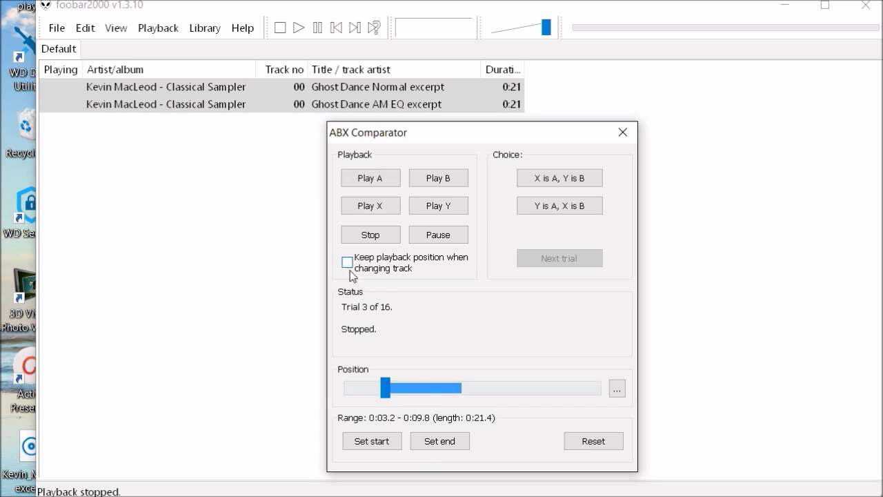
- Recompare A, B and X, enable 'Keep playback position when changing track', and pause at 0:09.2
click(370, 177)
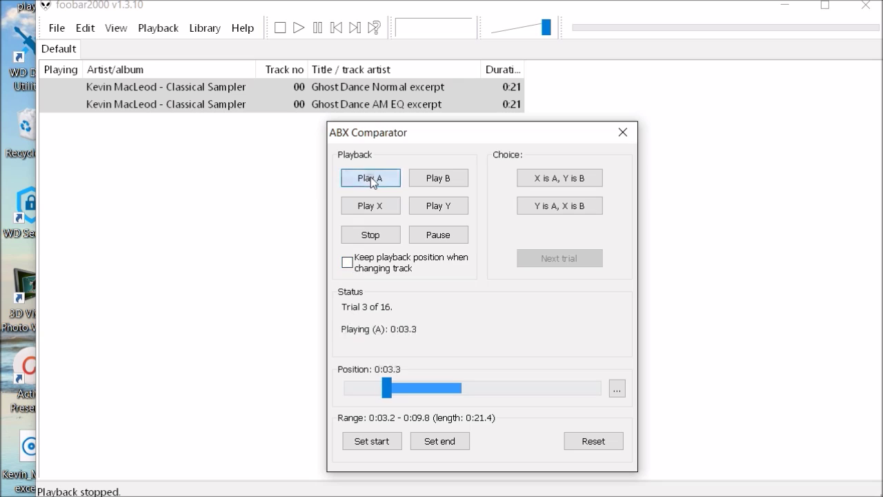
click(437, 181)
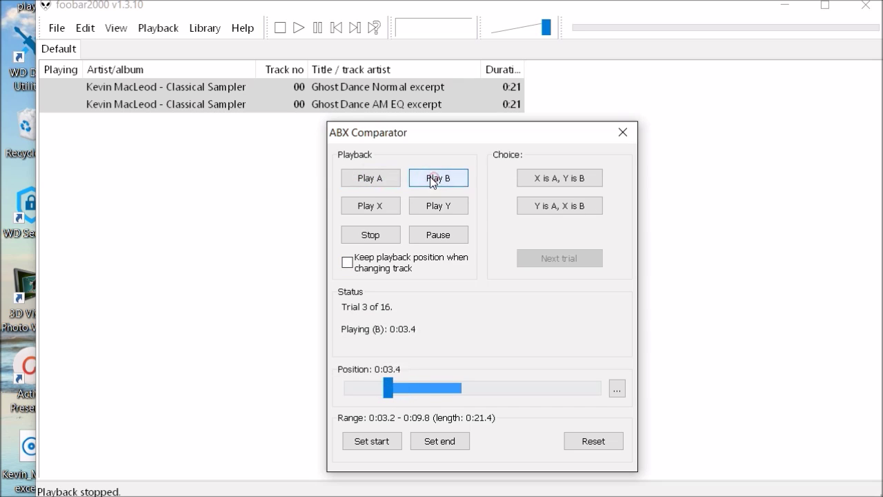
click(376, 209)
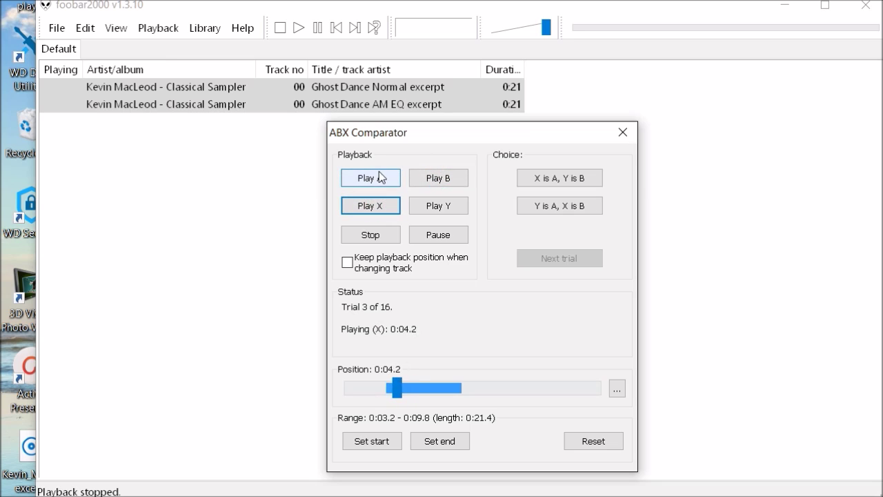
click(379, 178)
click(387, 207)
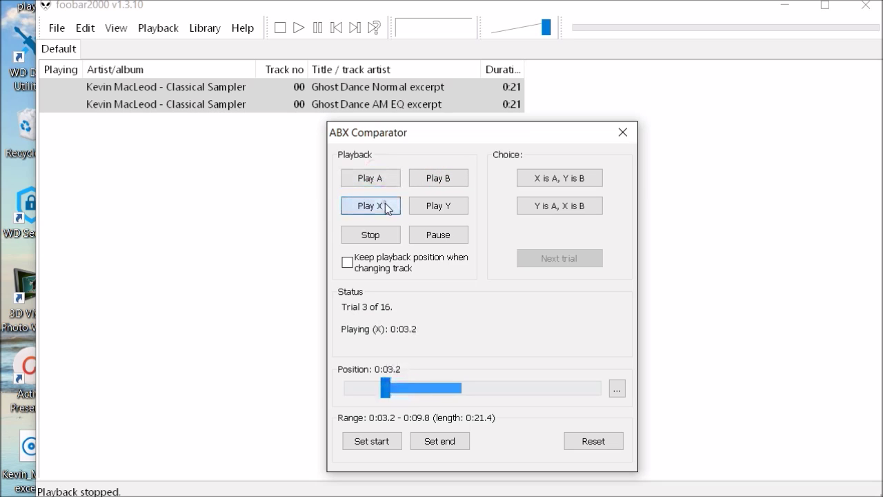
click(355, 266)
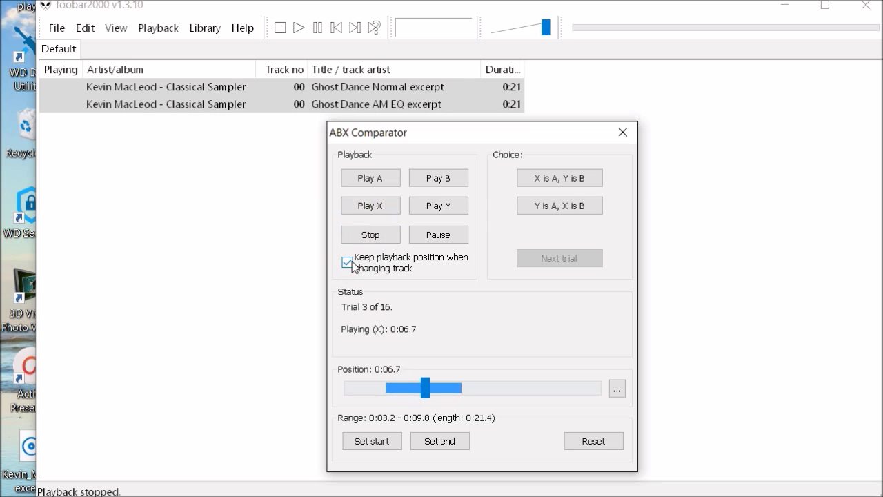
click(439, 236)
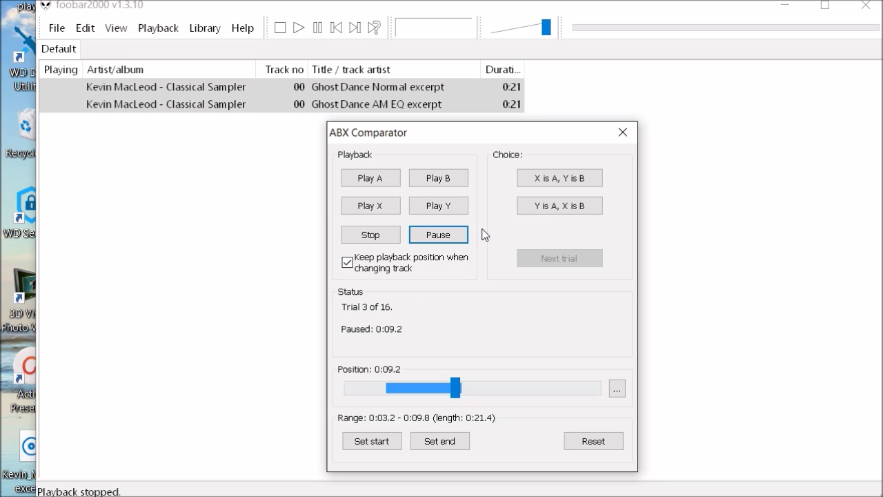
- Compare A, X and B on trial 3, answer that X matches B, and advance
click(380, 177)
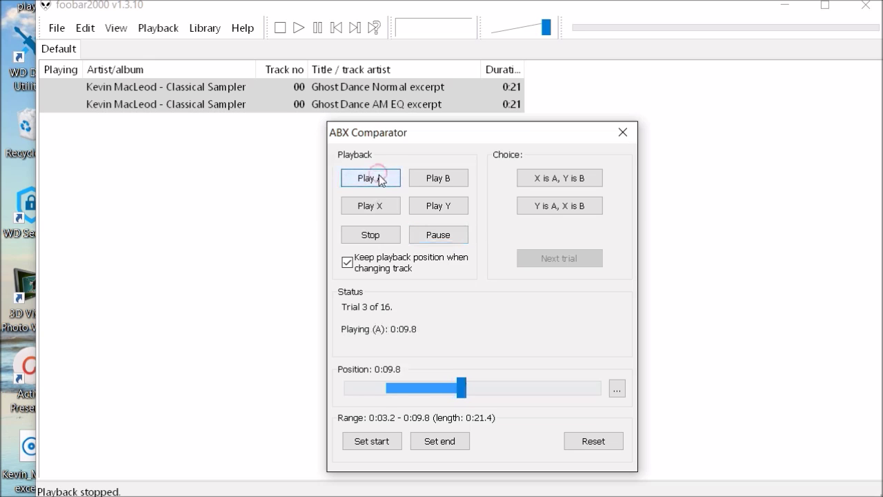
click(394, 205)
click(388, 176)
click(388, 205)
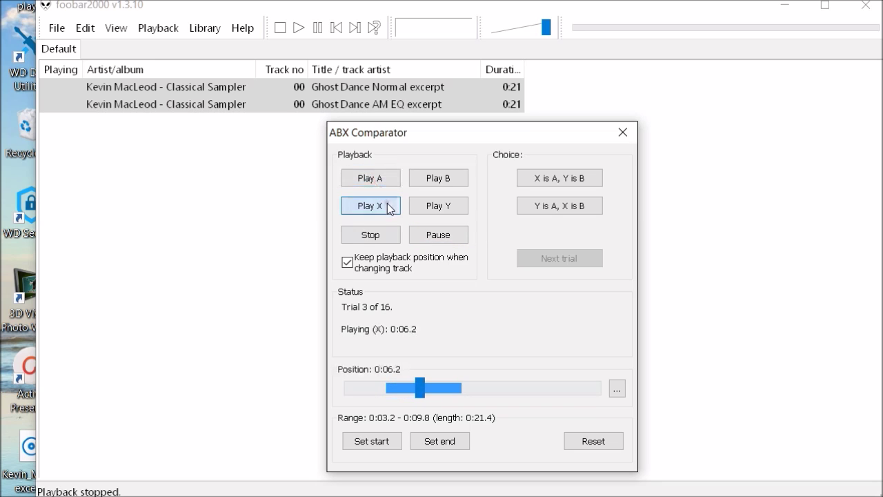
click(436, 177)
click(569, 205)
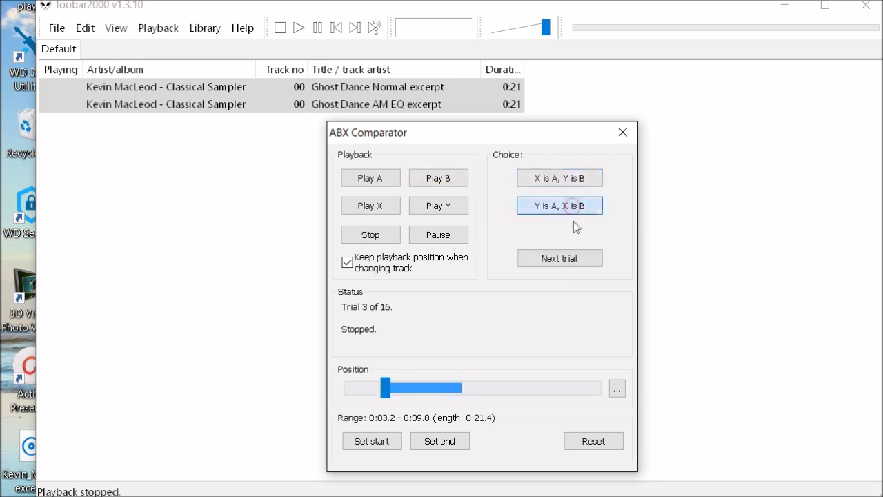
click(562, 257)
- Answer trials 14 and 15 that X matches A, reaching trial 16 of 16
click(394, 207)
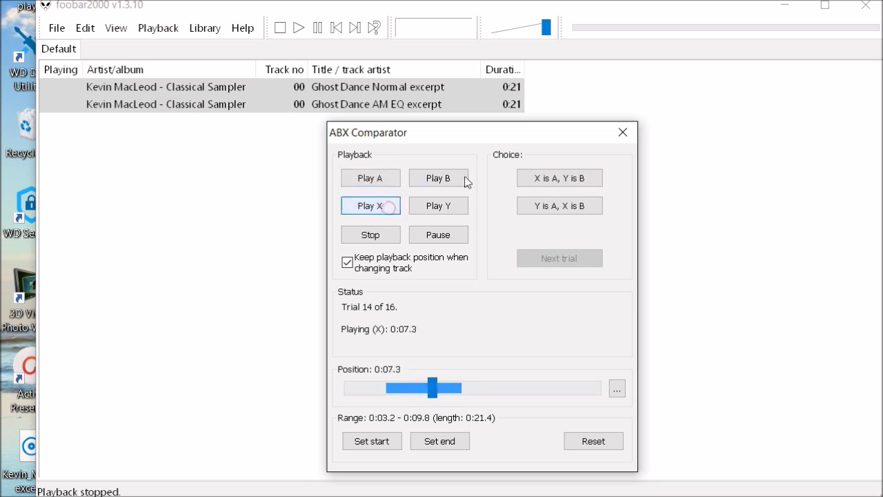
click(557, 179)
click(550, 258)
click(391, 204)
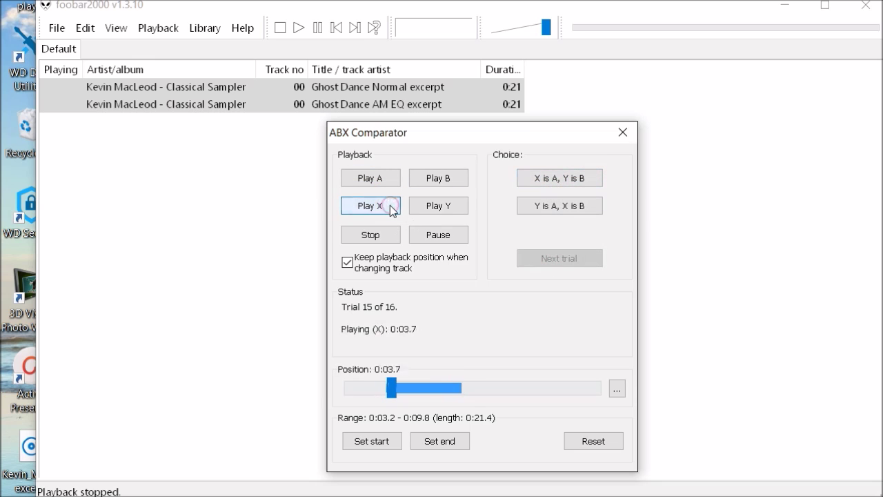
click(371, 178)
click(371, 206)
click(560, 178)
click(561, 259)
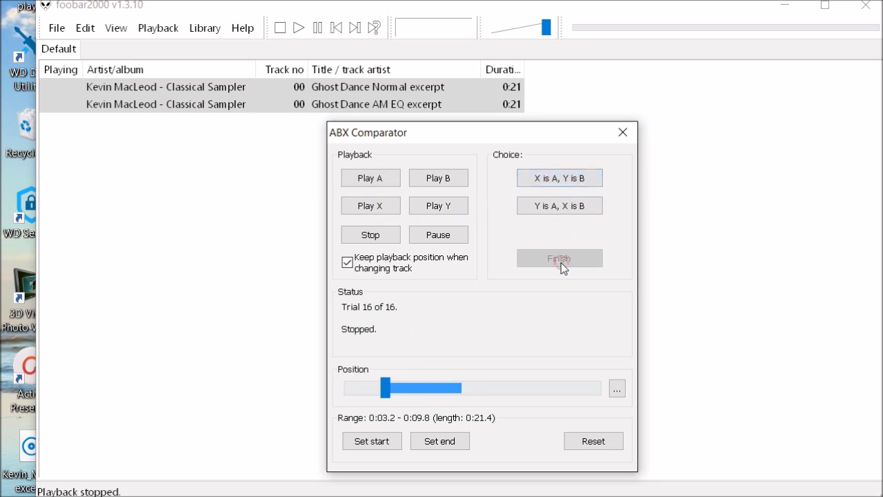
- Compare X with B and A on trial 16, answer 'X is A, Y is B', and end the test
click(387, 208)
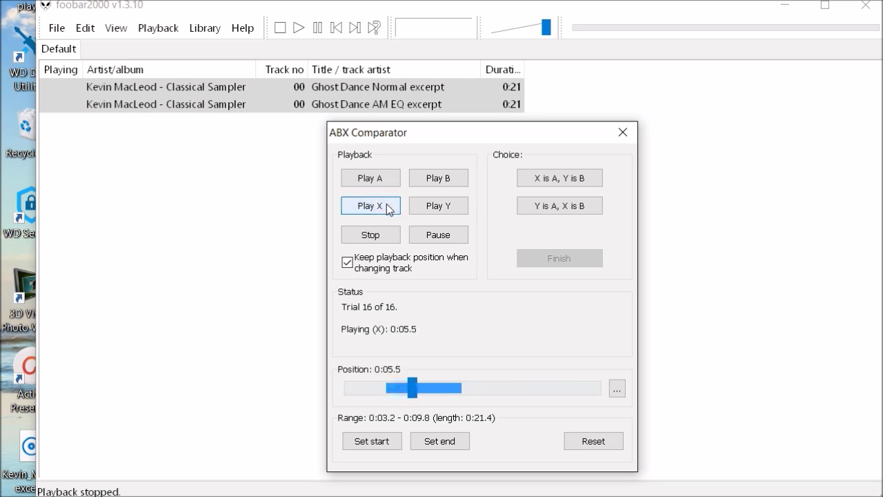
click(435, 180)
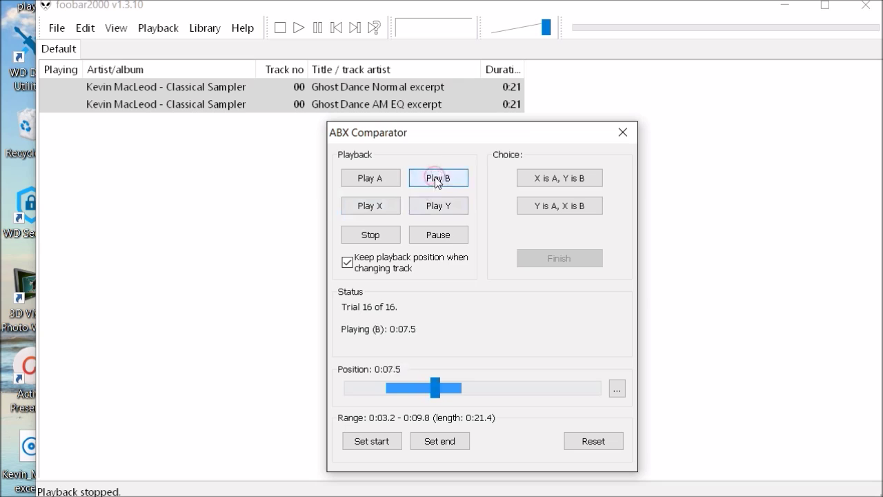
click(392, 204)
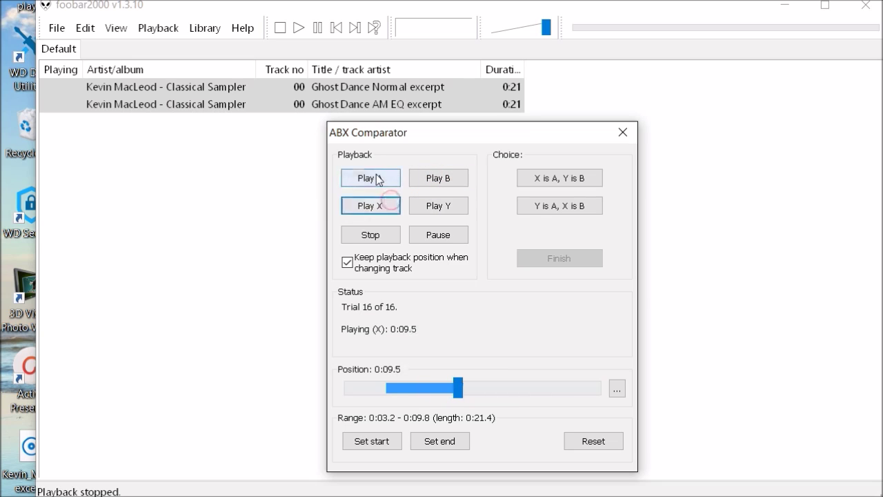
click(374, 178)
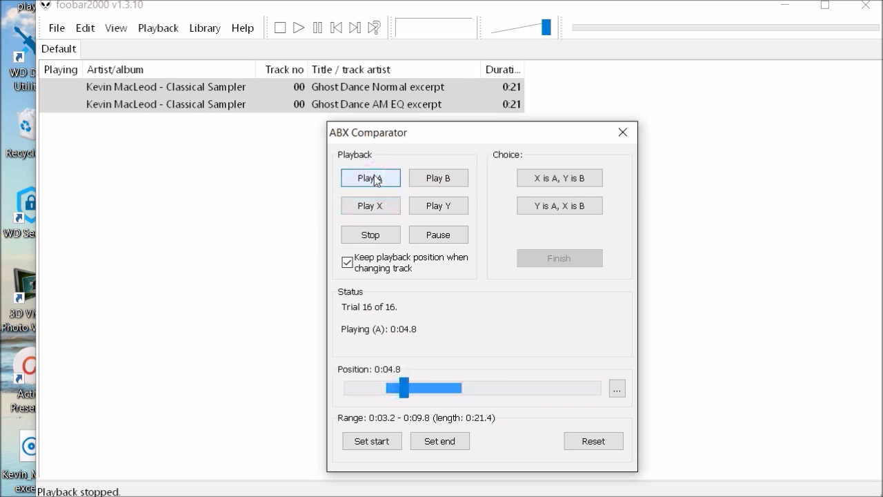
click(387, 207)
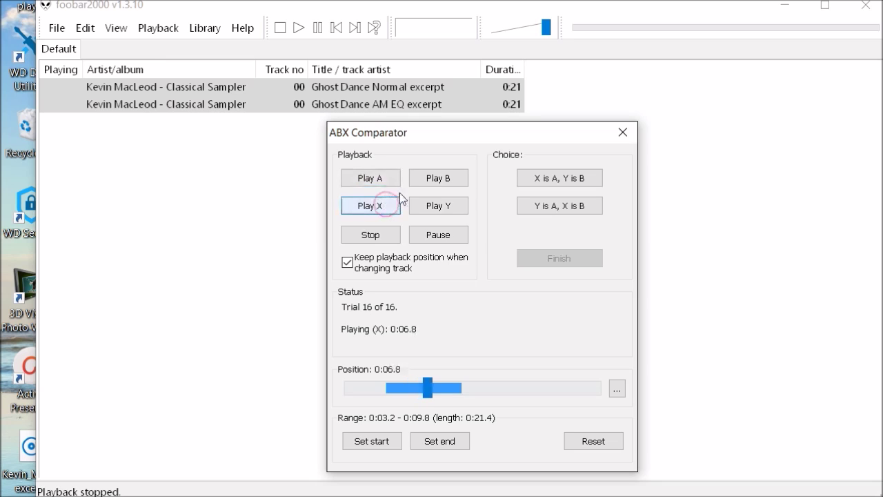
click(434, 177)
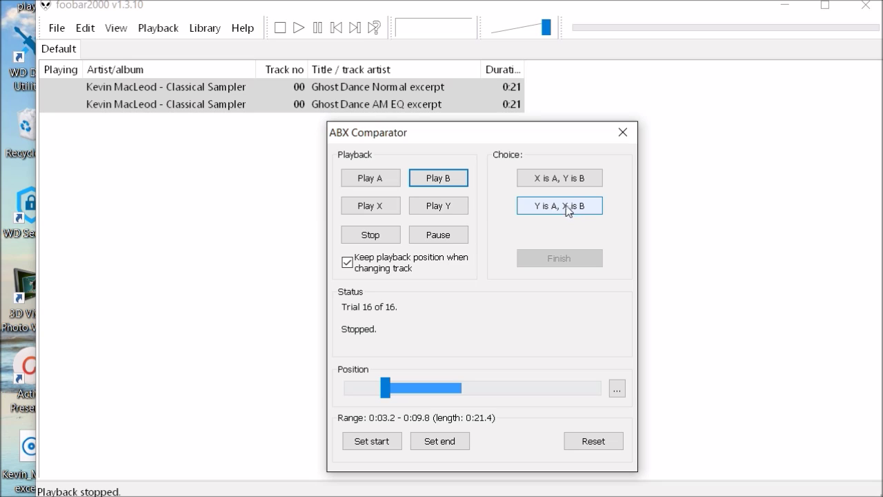
click(569, 181)
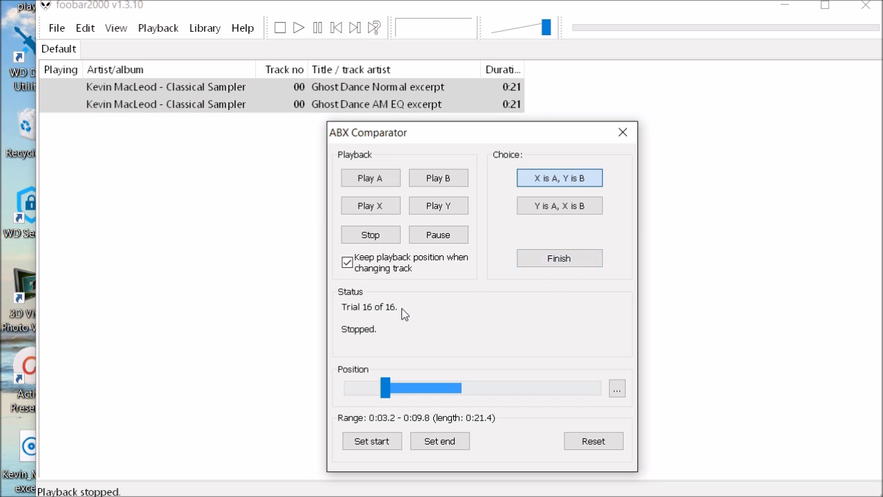
click(556, 255)
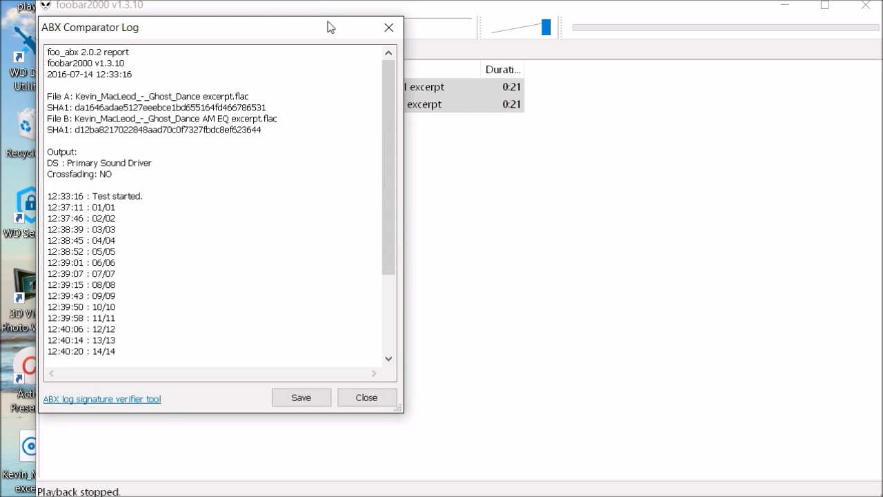
- Center the ABX Comparator Log window and scroll to the Total line showing 15/16
drag(327, 27, 606, 53)
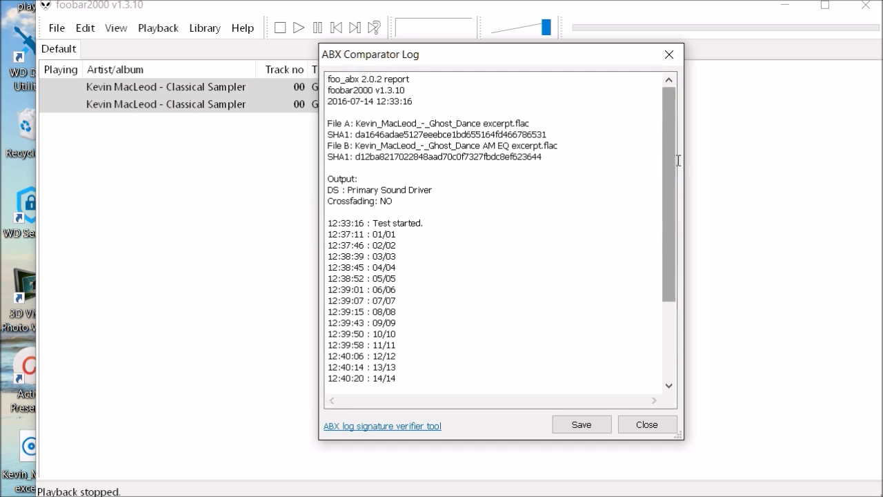
drag(668, 166, 667, 221)
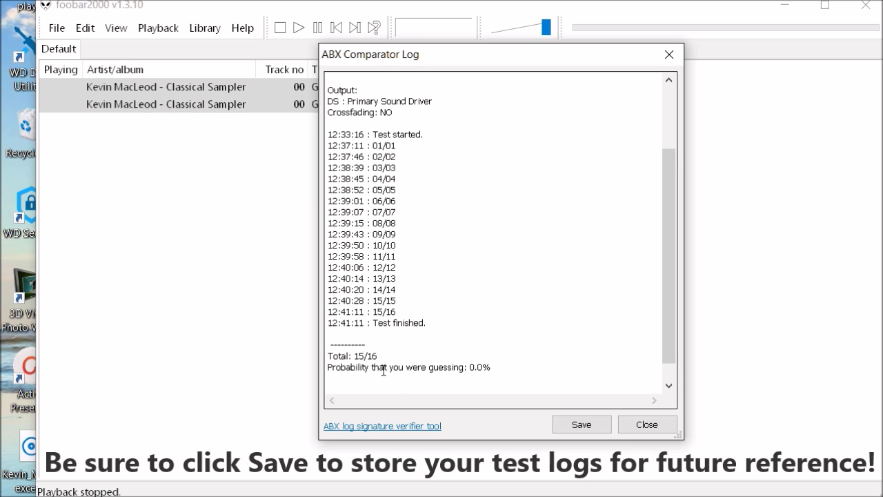
scroll(496, 298, down, 1)
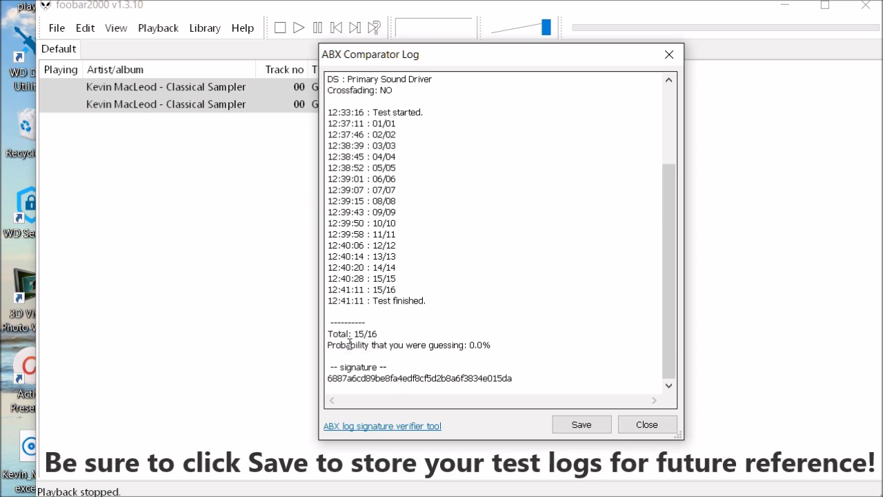